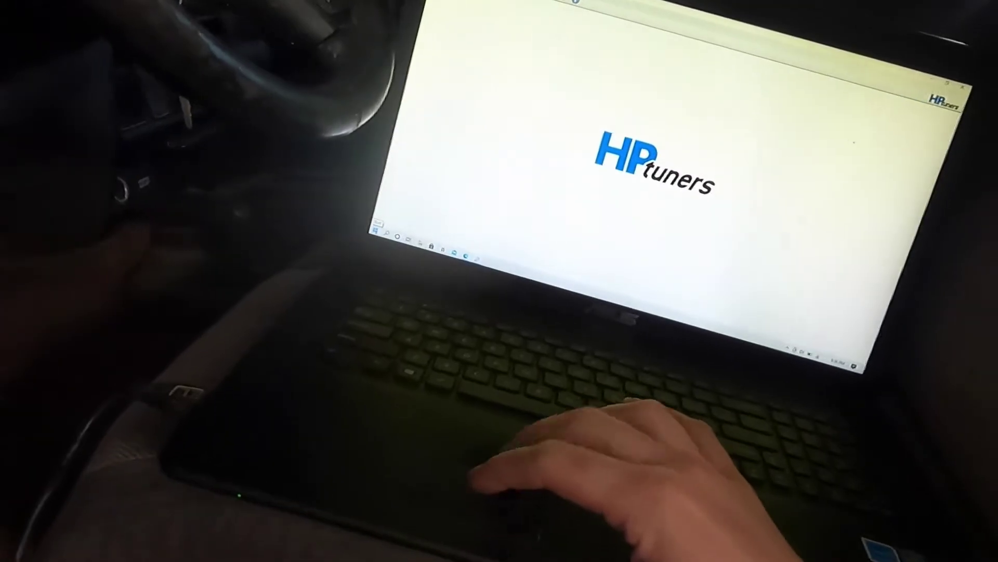
Acknowledge the Vehicle Writer's ignition off/on prompt so the boot loader download begins
key("super")
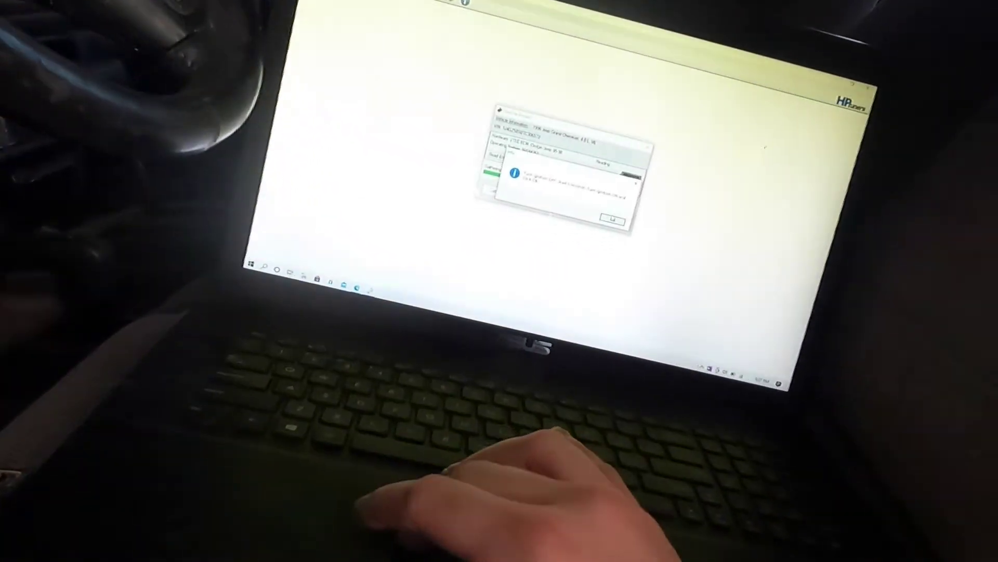
left_click(624, 211)
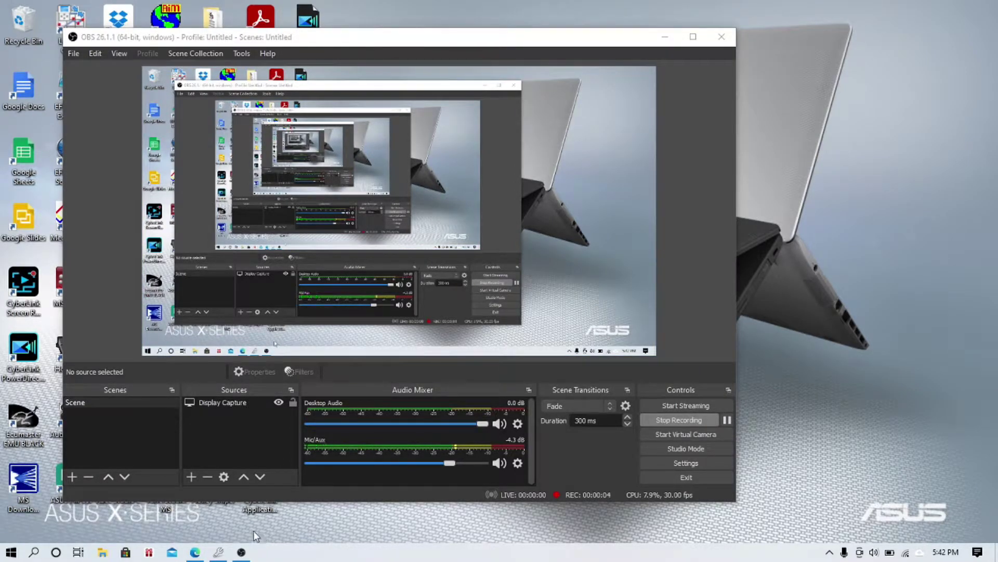
Bring VCM Editor with tune jeep 3-4-21.hpt back in front of OBS Studio
left_click(220, 552)
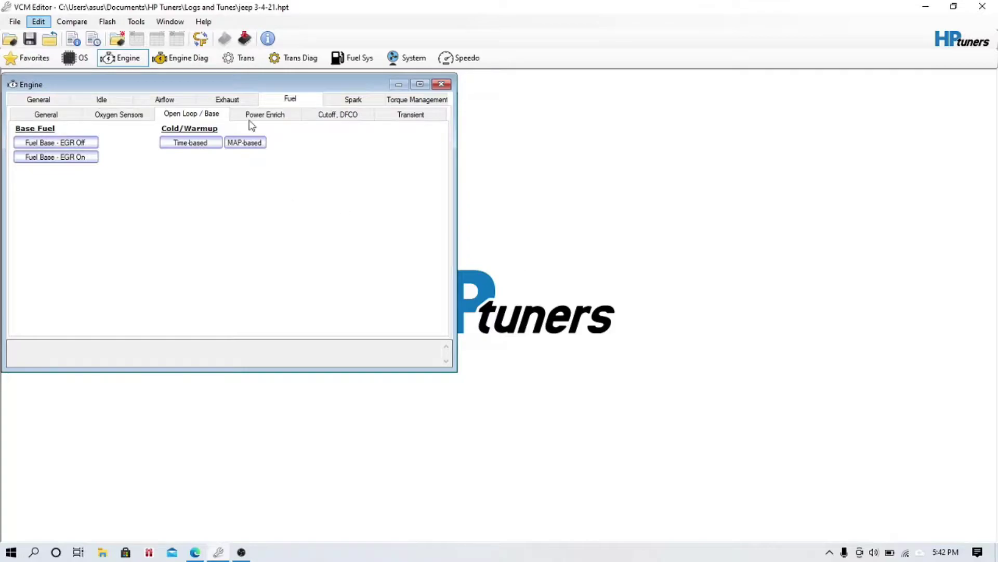
mouse_move(264, 147)
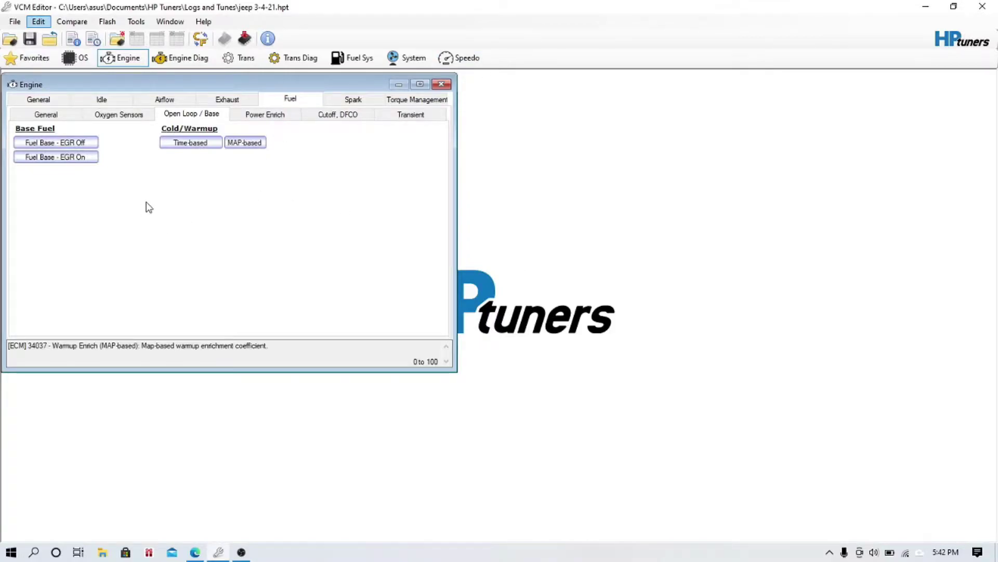
left_click(90, 148)
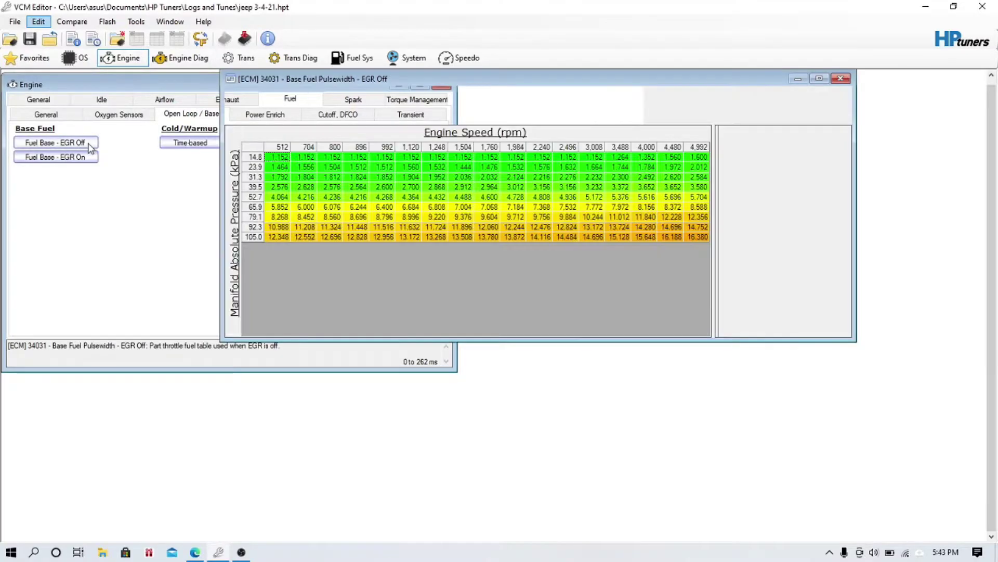
left_click(840, 79)
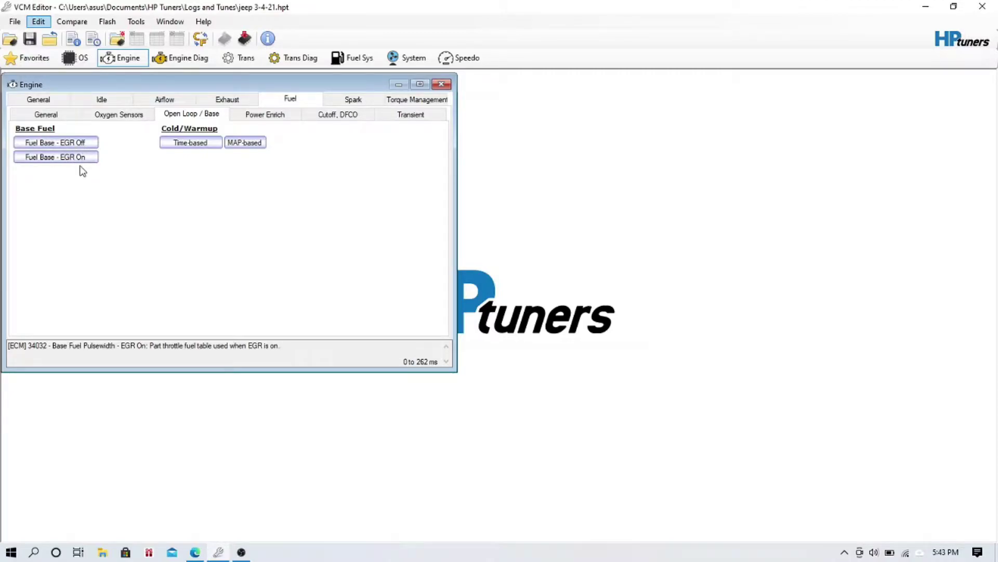
left_click(94, 144)
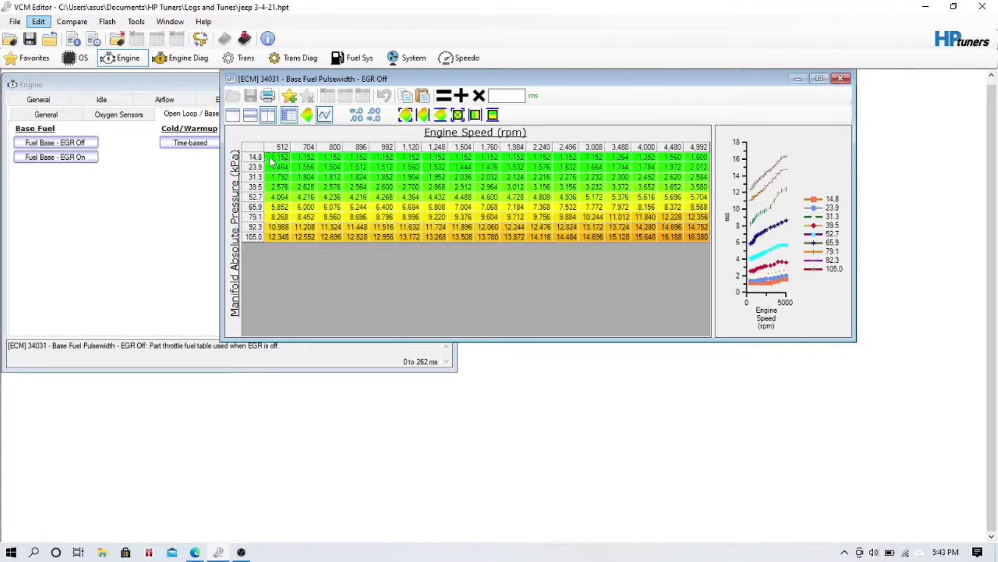
Select all cells of the Base Fuel Pulsewidth EGR Off table, view edit options, and close it
left_click_drag(274, 160, 713, 247)
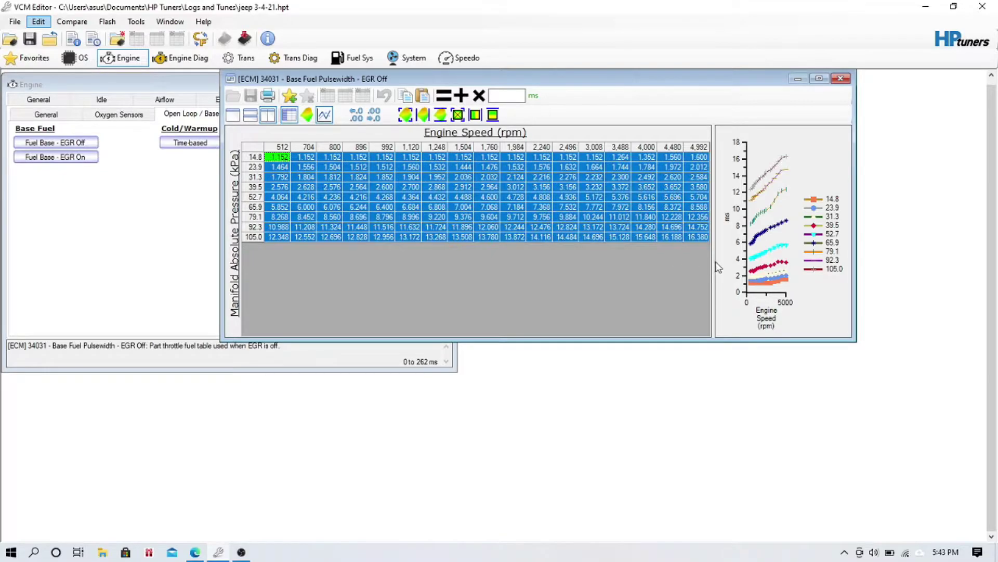
right_click(612, 201)
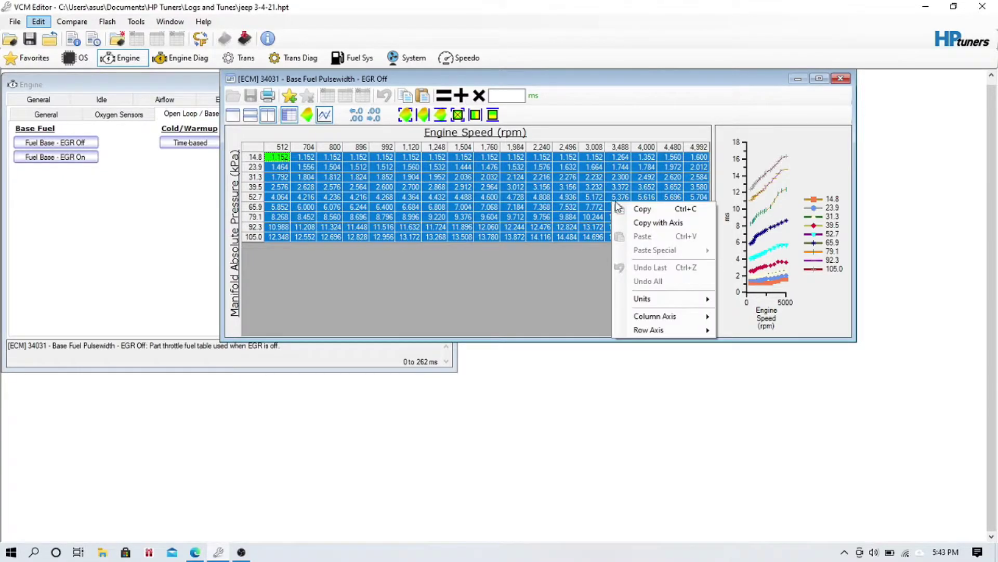
left_click(846, 78)
Select all cells of the EGR On fuel table, view edit options, then show the Spark Advance page
left_click(79, 161)
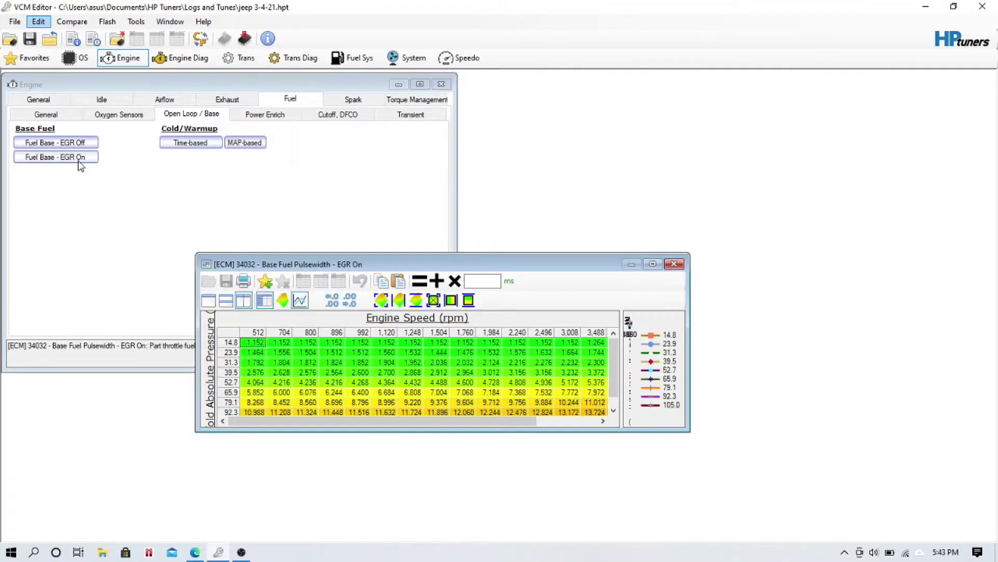
left_click_drag(253, 342, 627, 443)
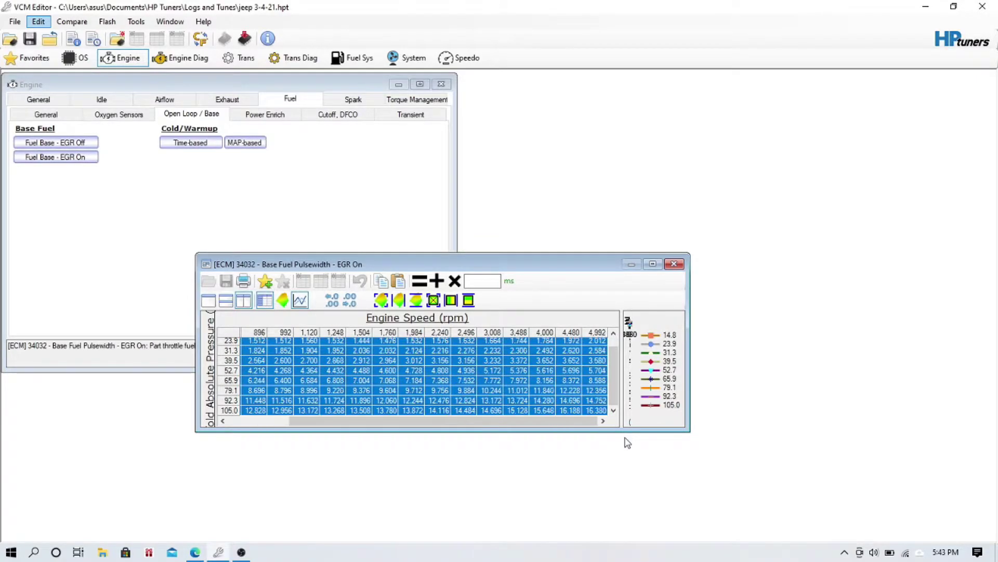
right_click(549, 394)
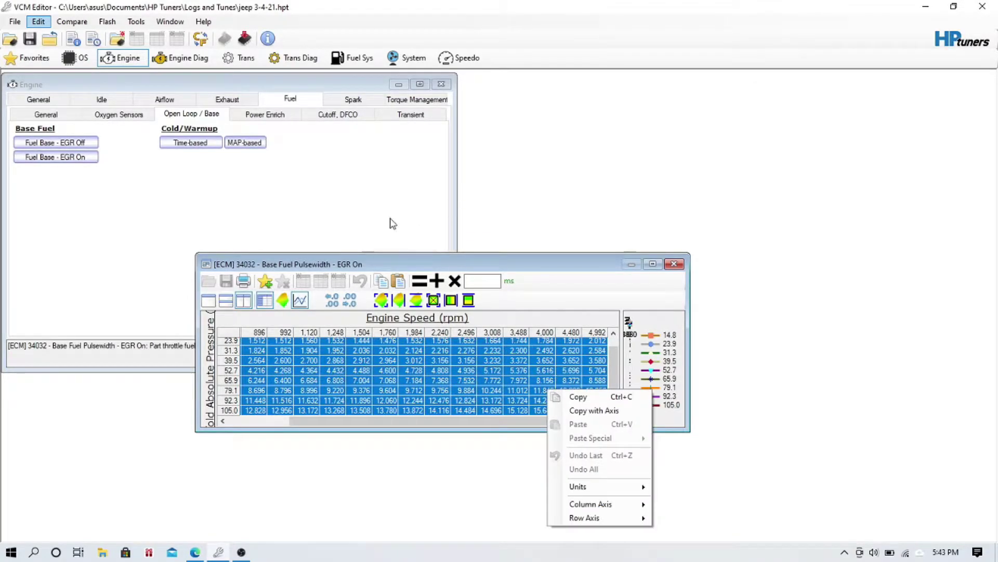
left_click(336, 218)
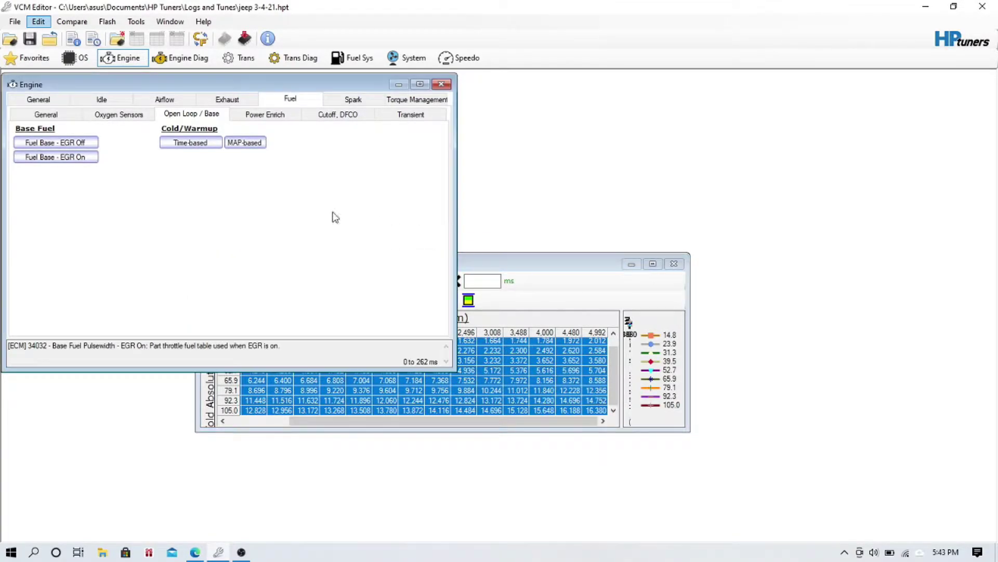
left_click(370, 100)
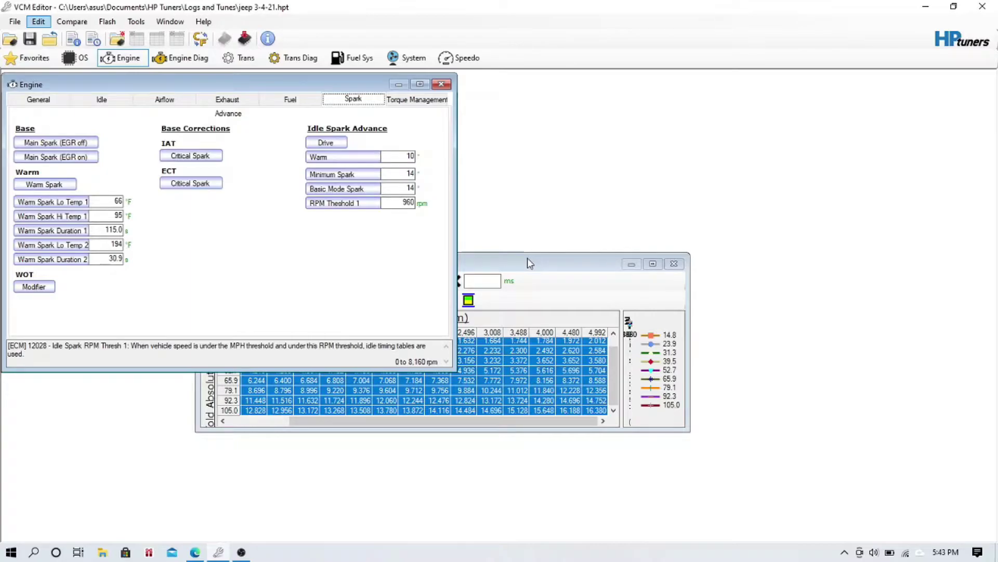
Close the EGR On table, review the EGR Off base fuel table, and show Power Enrich settings
left_click(674, 263)
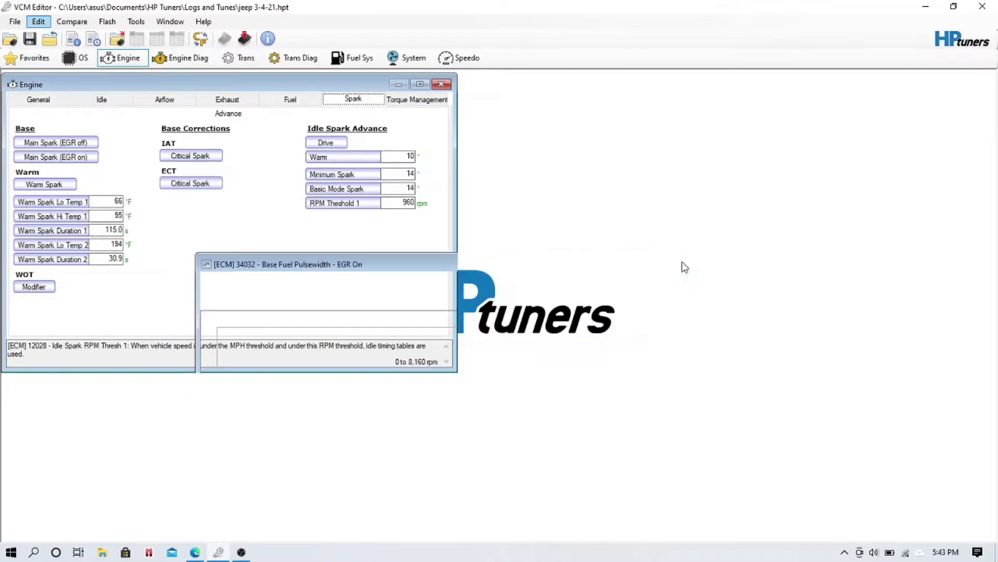
left_click(46, 101)
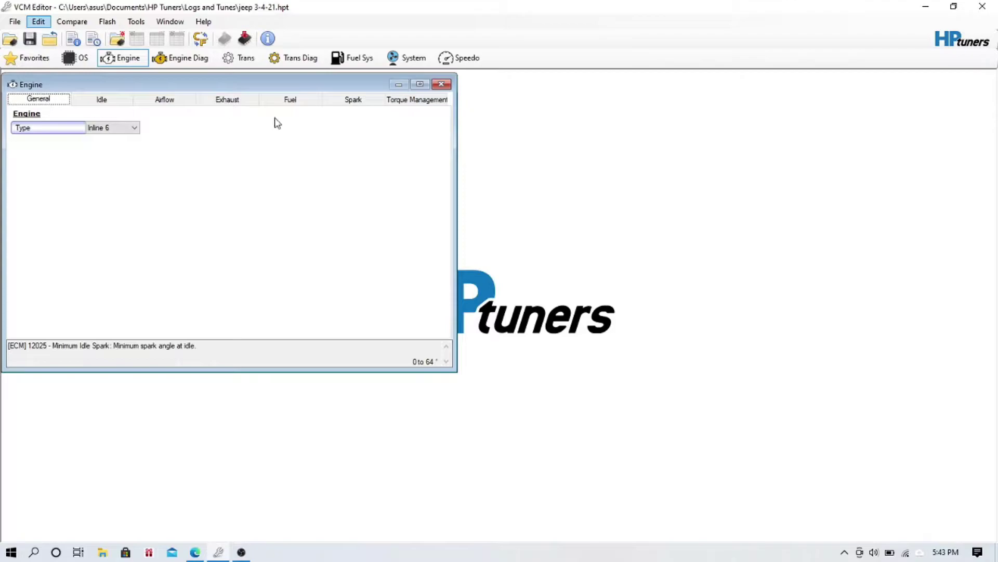
left_click(287, 100)
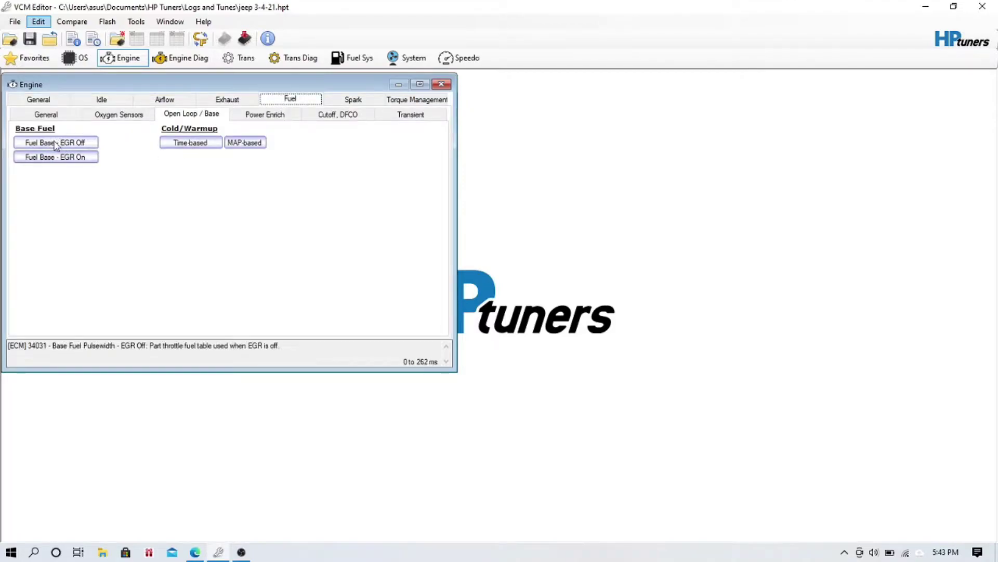
left_click(86, 146)
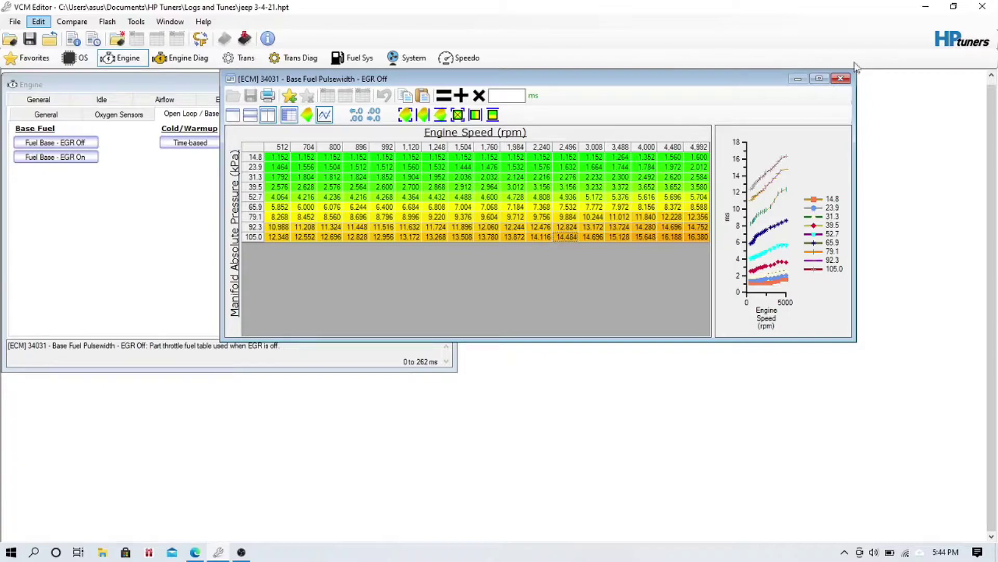
left_click(840, 79)
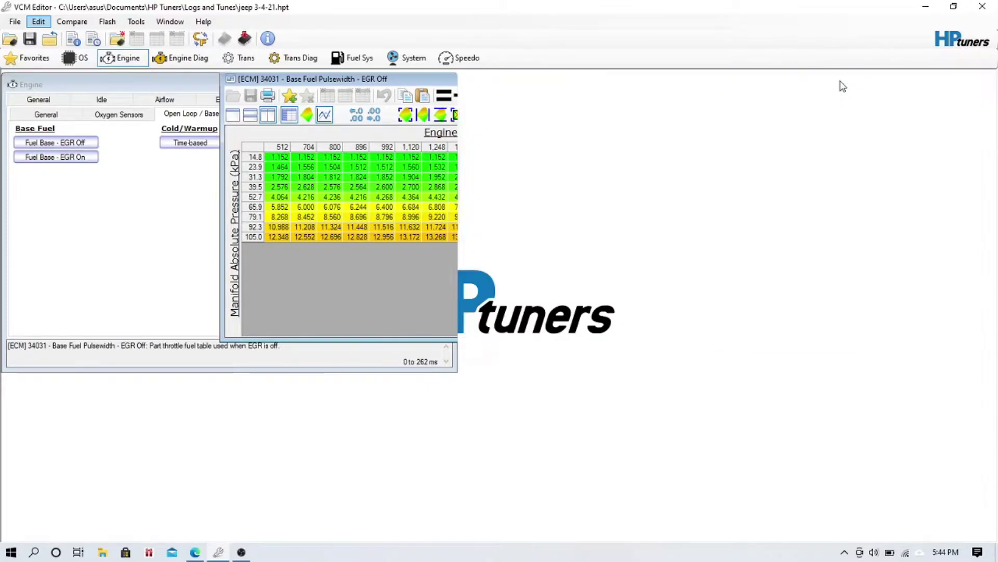
left_click(260, 117)
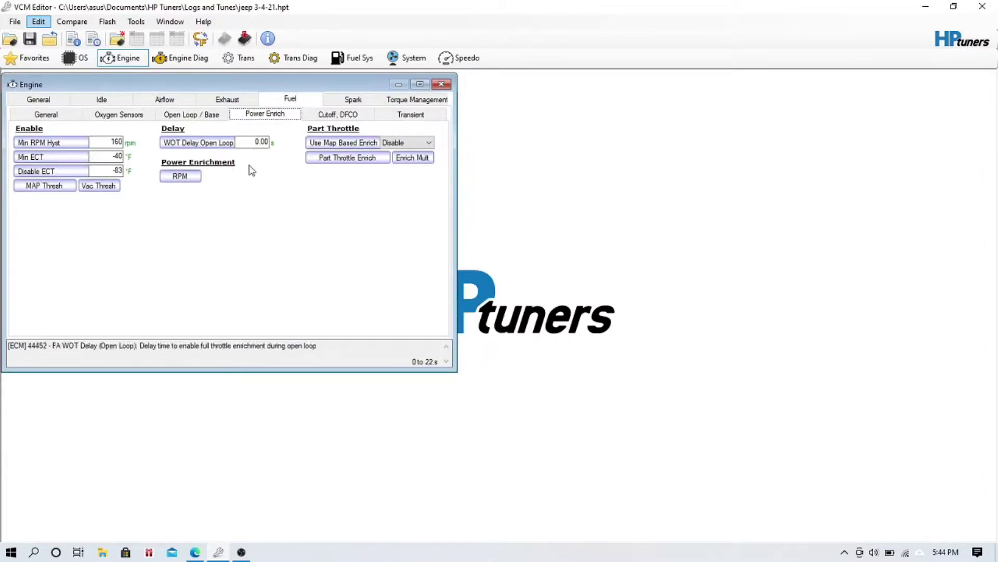
left_click(60, 186)
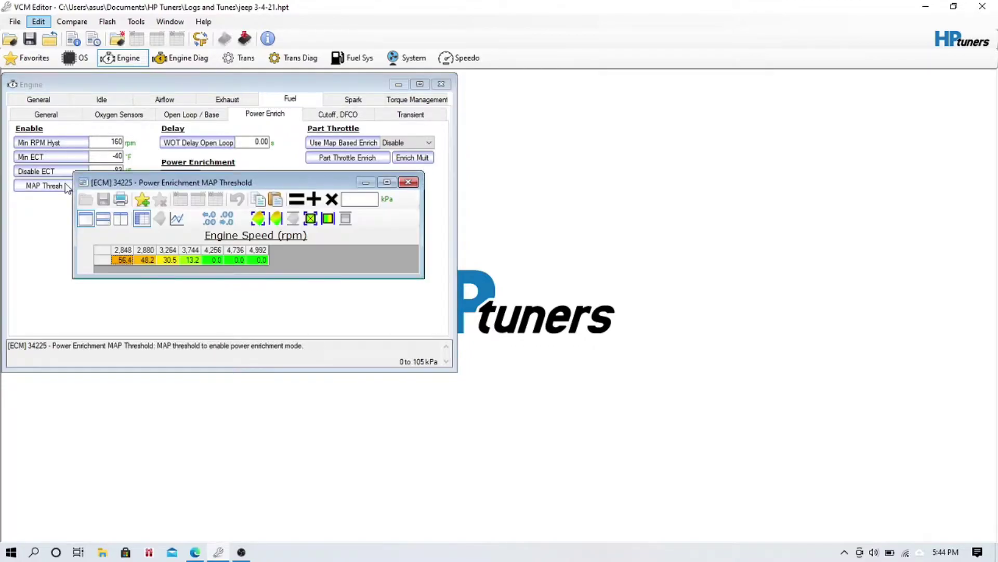
left_click(408, 182)
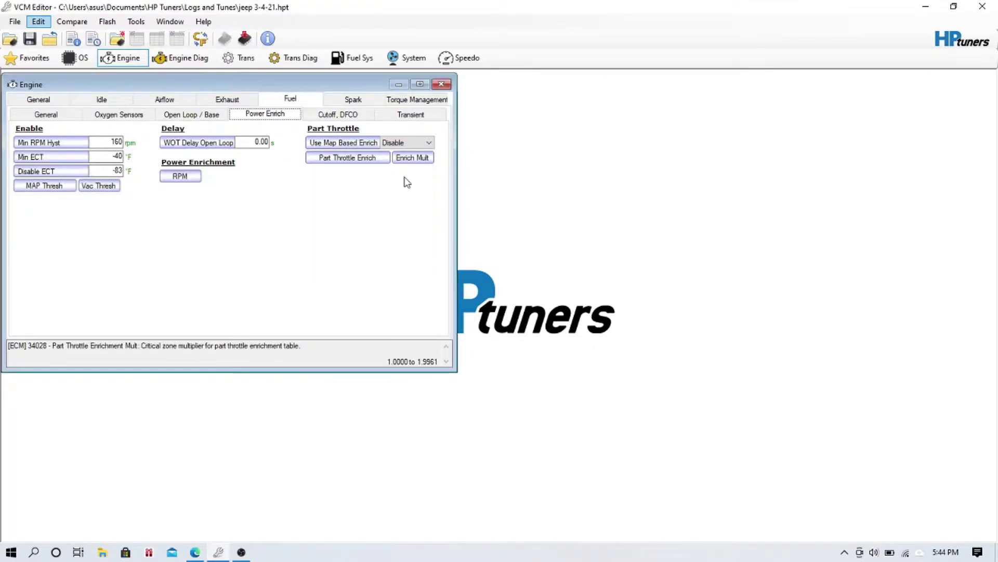
left_click(107, 186)
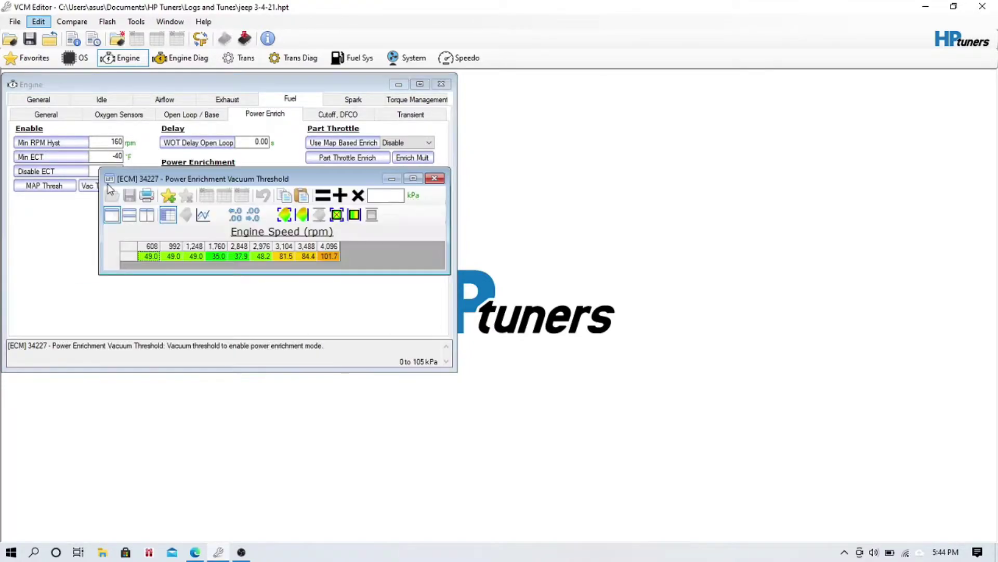
left_click(435, 178)
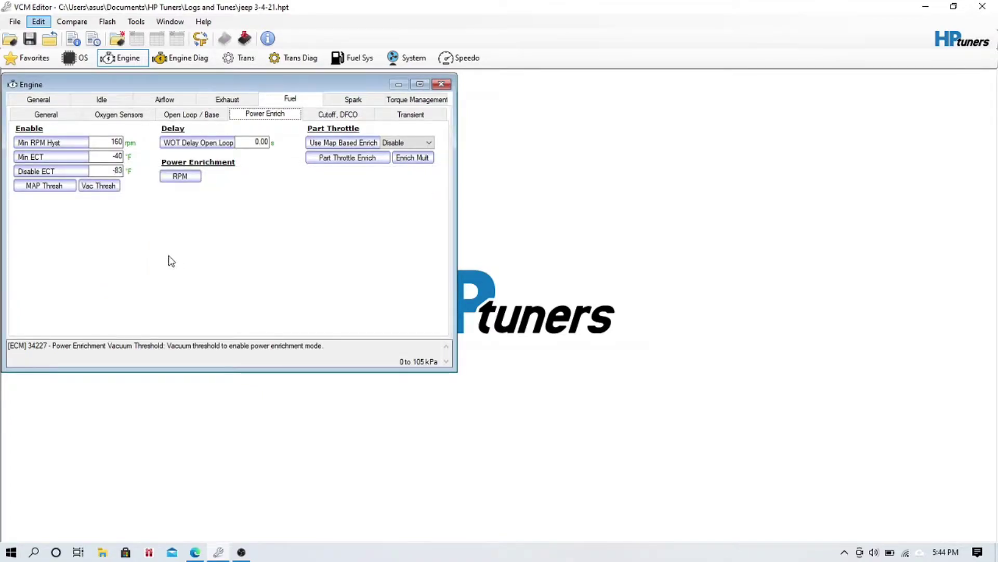
left_click(182, 178)
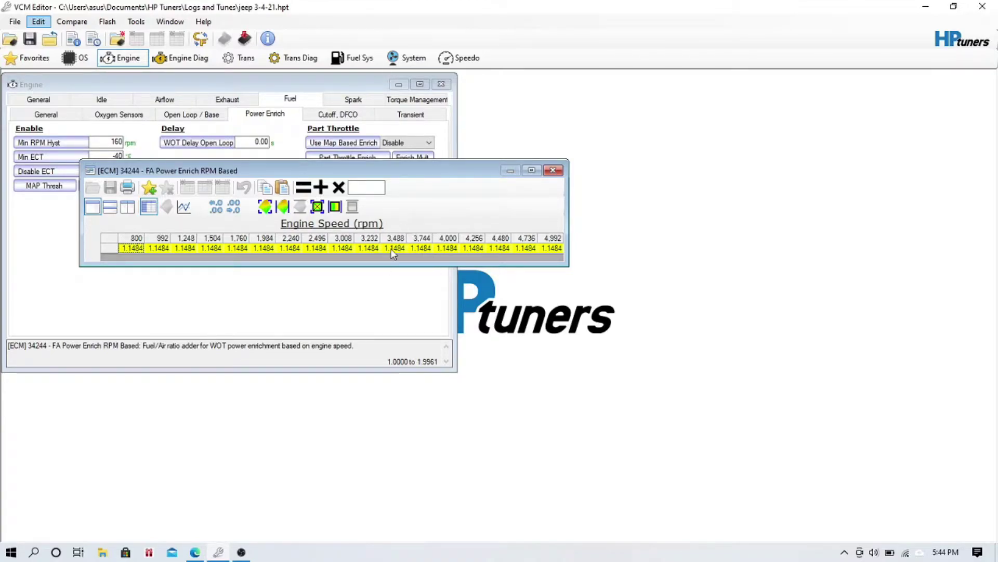
left_click(553, 170)
left_click(181, 176)
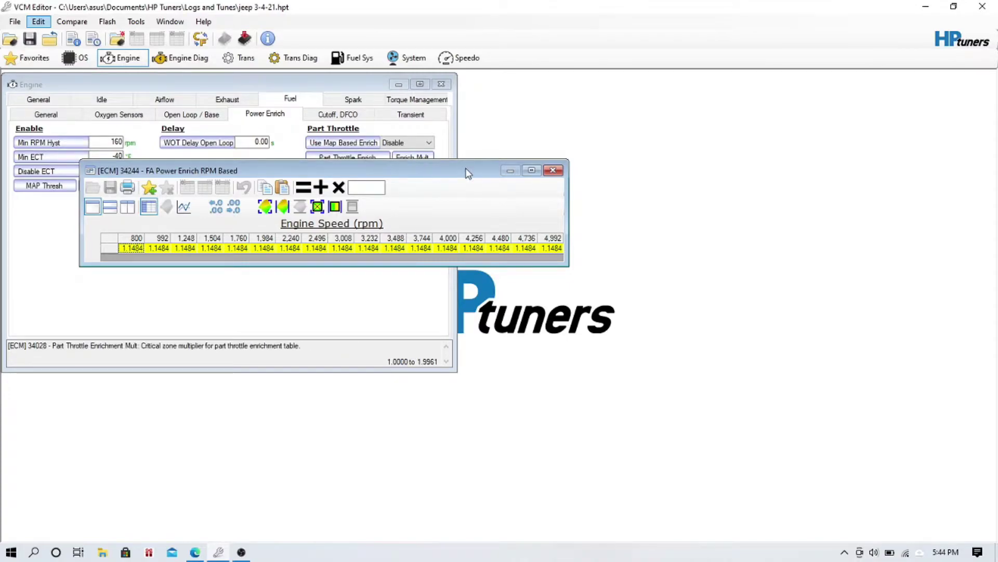
left_click(553, 170)
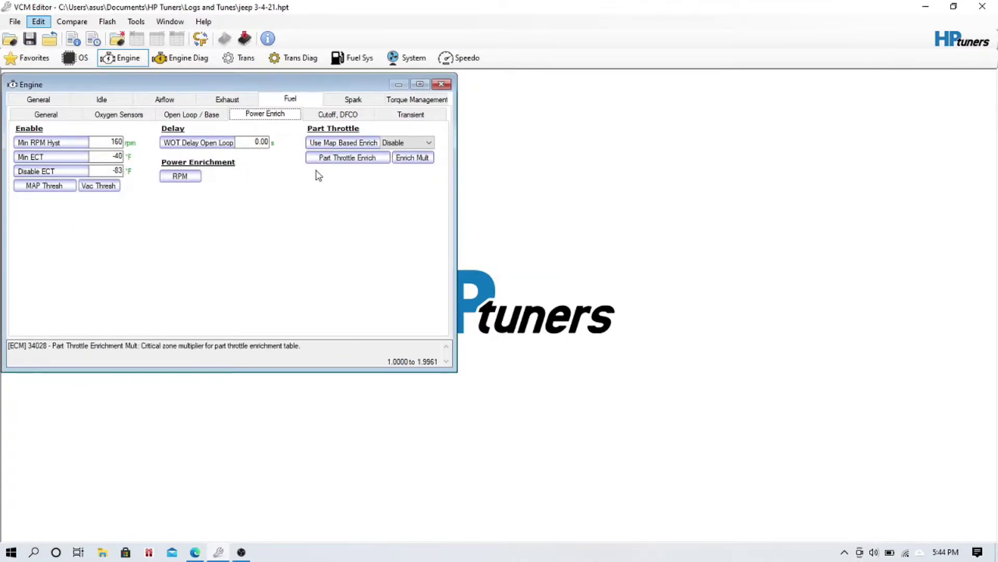
left_click(44, 185)
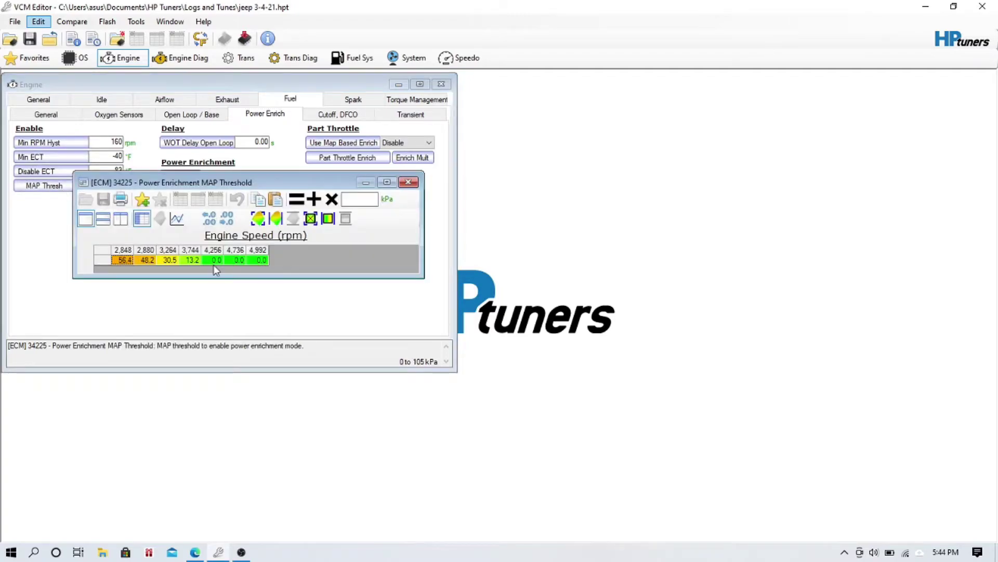
left_click(408, 182)
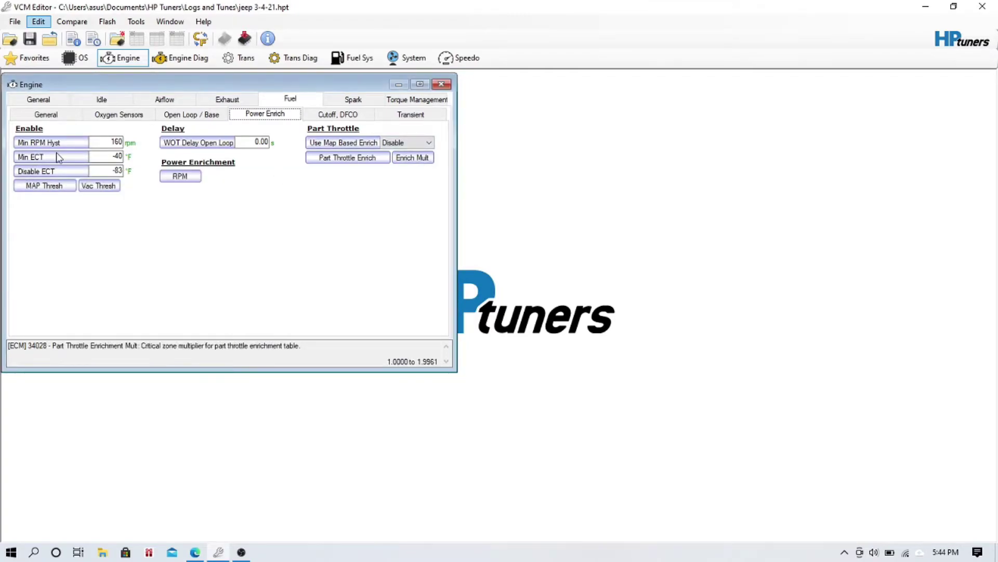
left_click(89, 182)
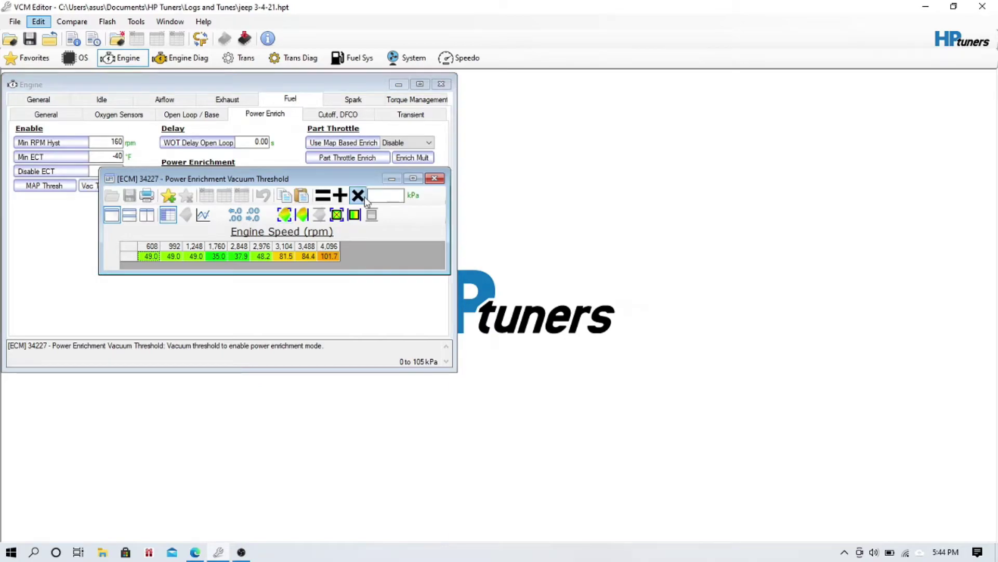
left_click(435, 178)
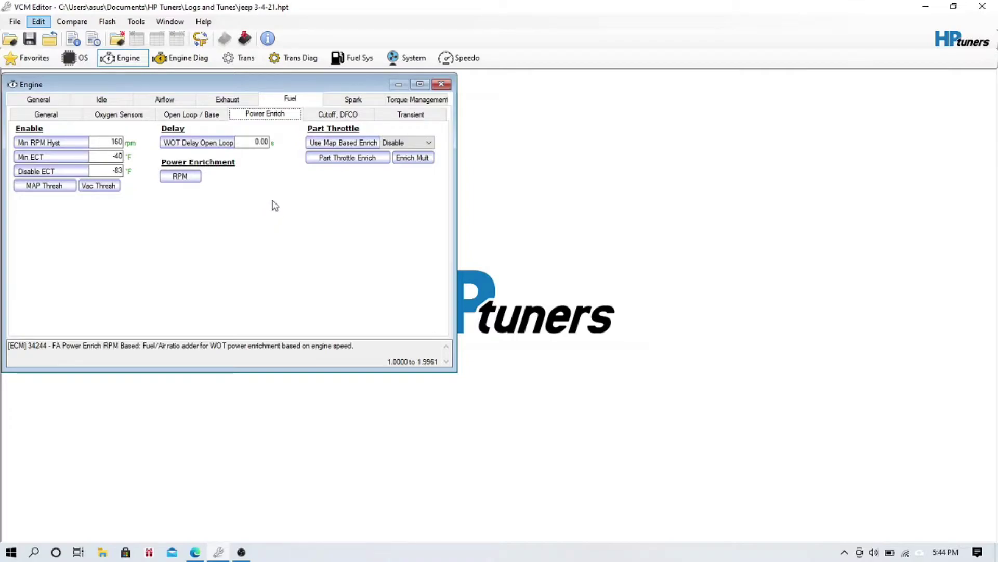
Review the Main Spark (EGR off) table, then return to the Engine General page
left_click(353, 100)
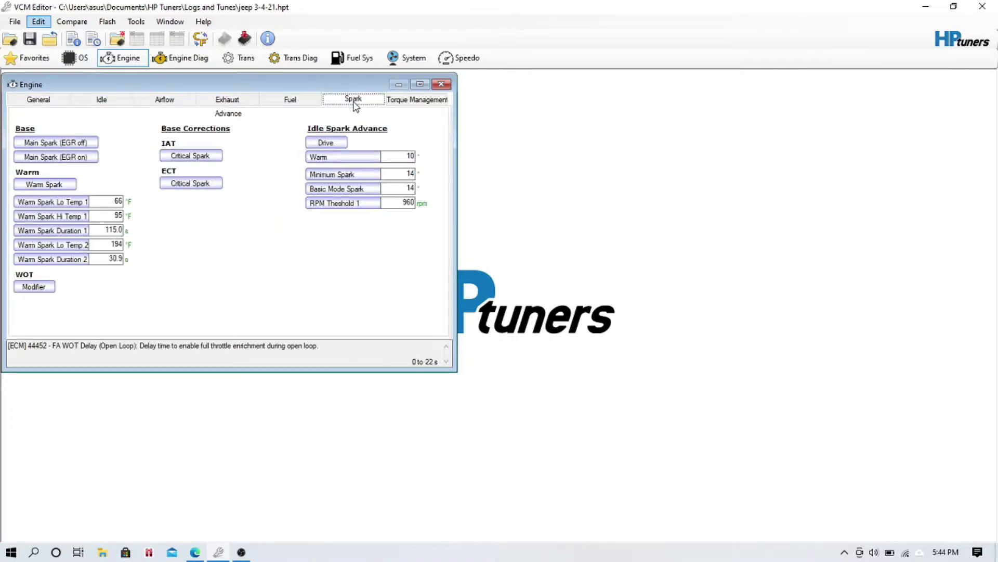
left_click(85, 143)
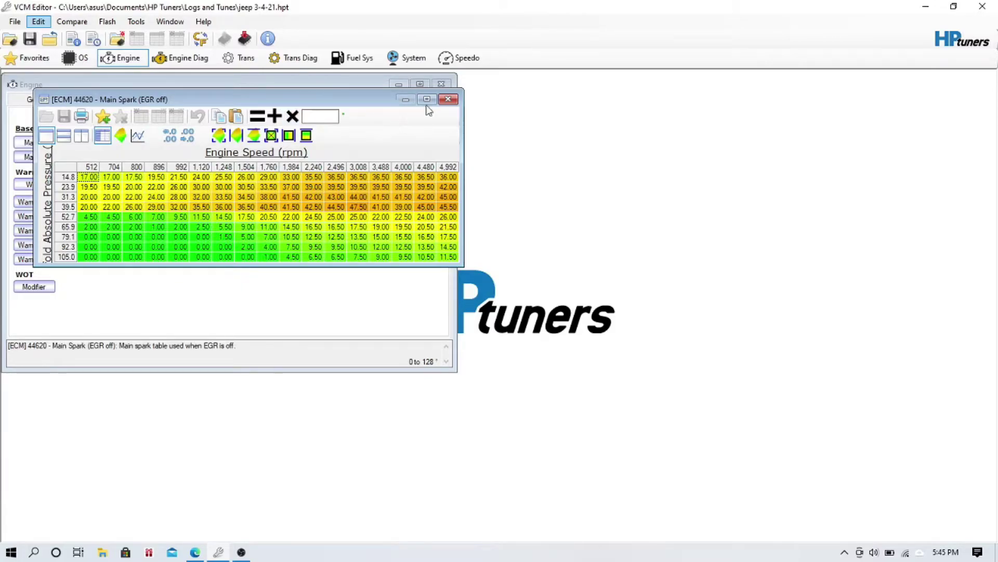
left_click(448, 99)
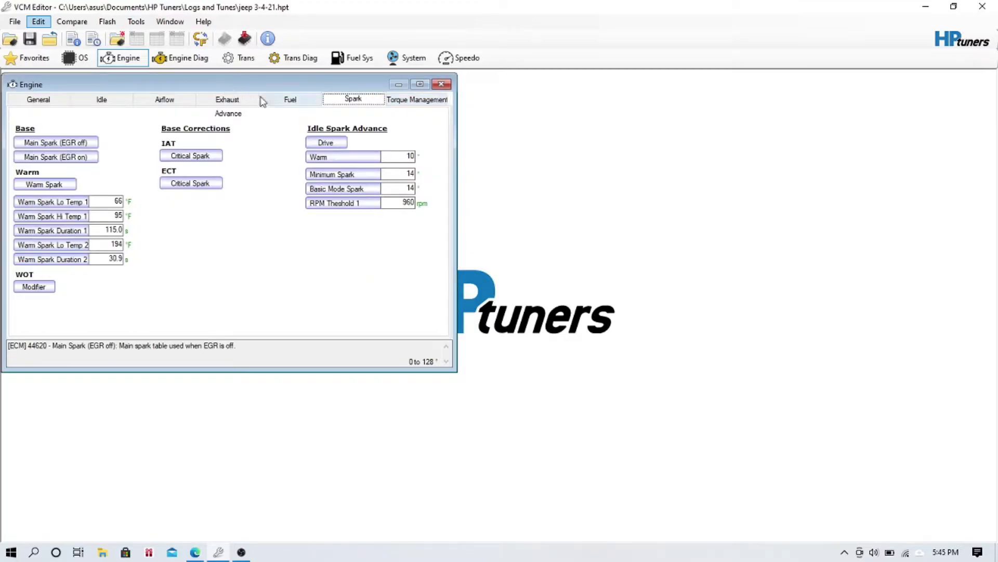
left_click(68, 99)
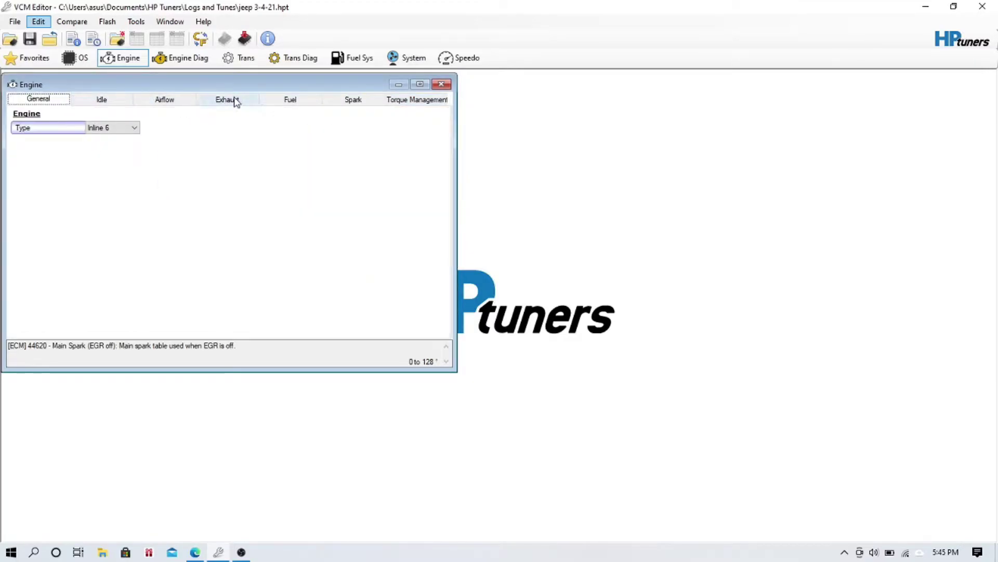
Browse the Fuel tab's Open Loop / Base, Oxygen Sensors and General pages, then open Warmup Enrich (Time-based)
left_click(277, 102)
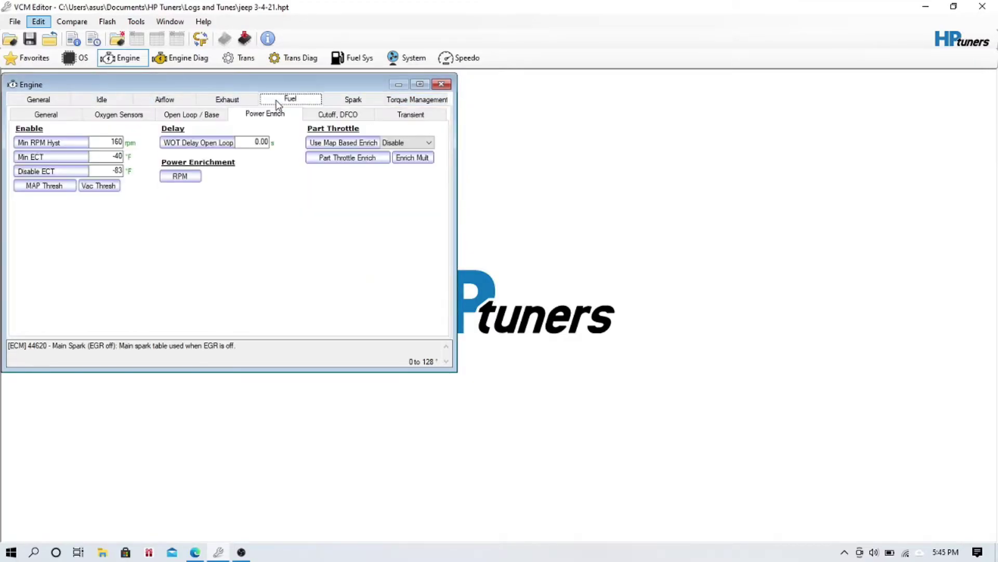
left_click(177, 118)
left_click(140, 119)
left_click(48, 113)
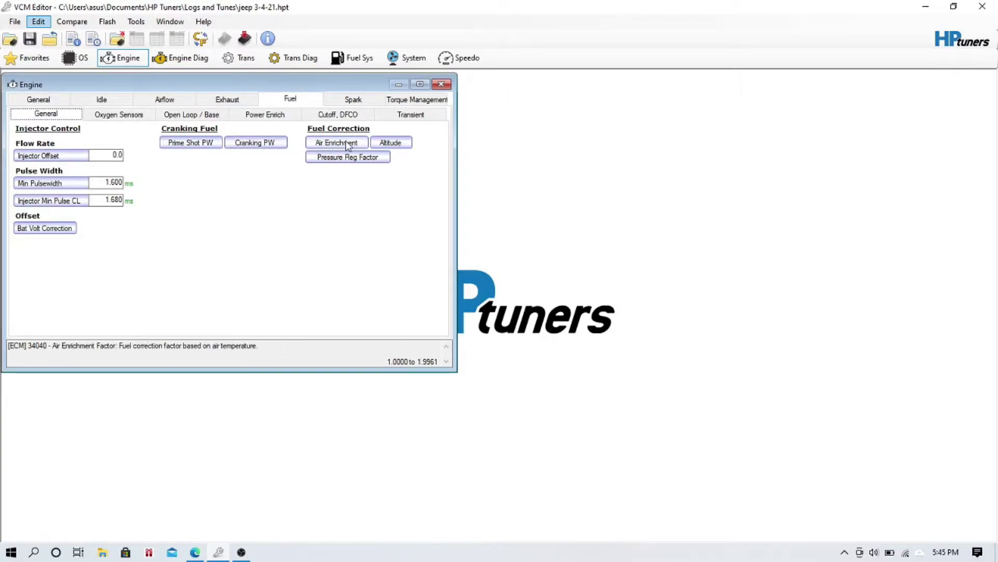
left_click(143, 116)
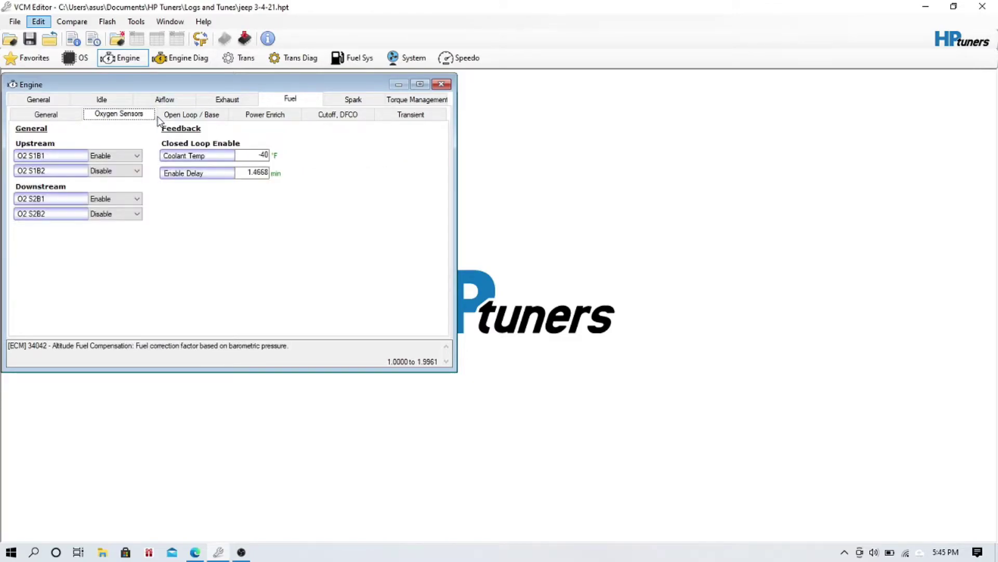
left_click(177, 121)
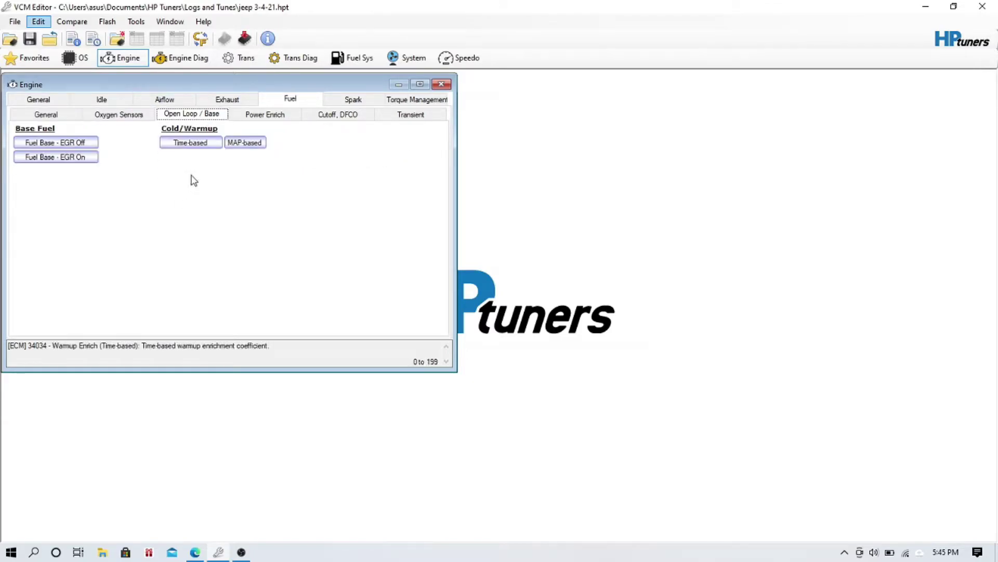
left_click(213, 146)
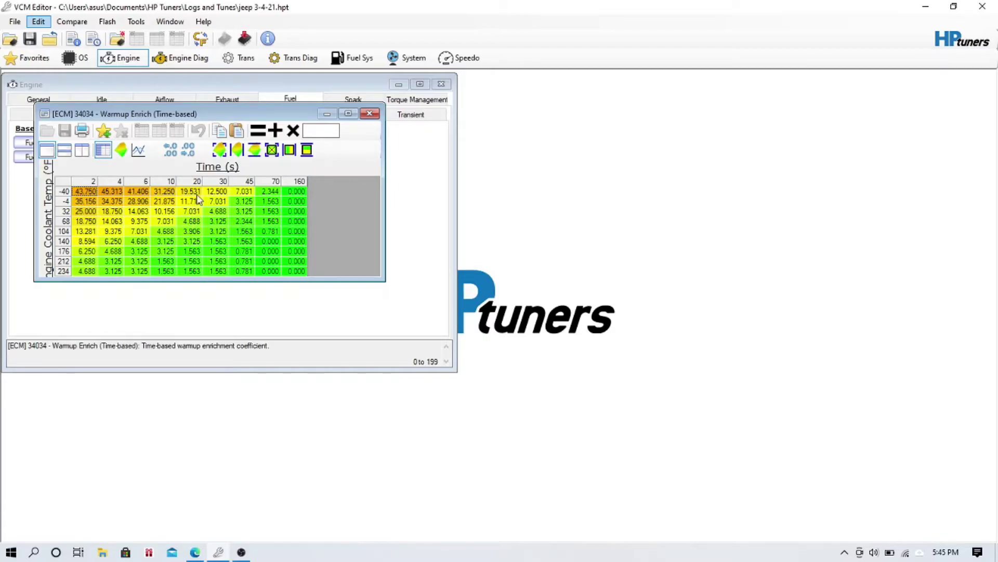
Multiply the time-based warmup enrichment for coolant -40 to 68 °F by 0.9, then close the table
left_click(347, 114)
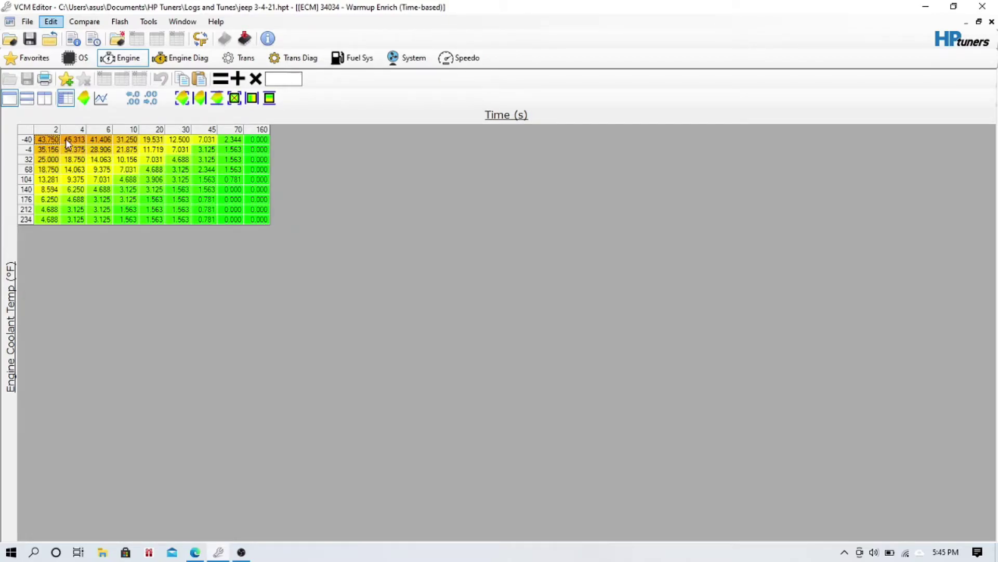
left_click_drag(78, 144, 228, 176)
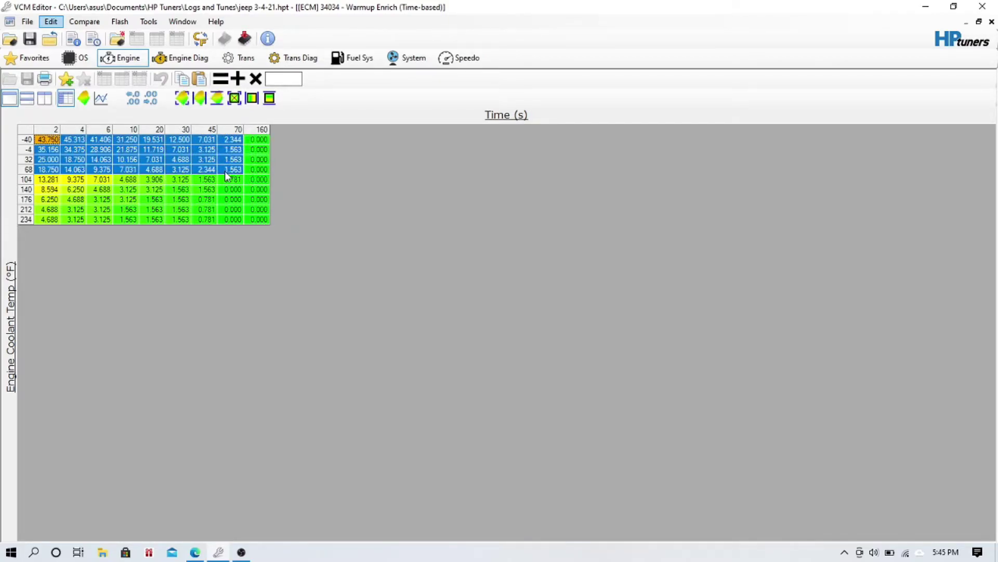
left_click(285, 77)
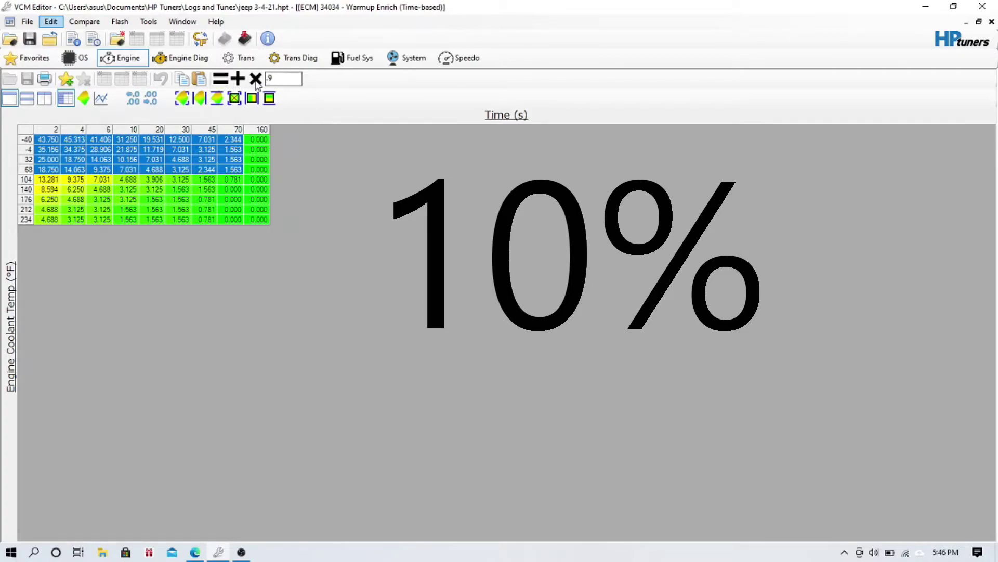
left_click(255, 81)
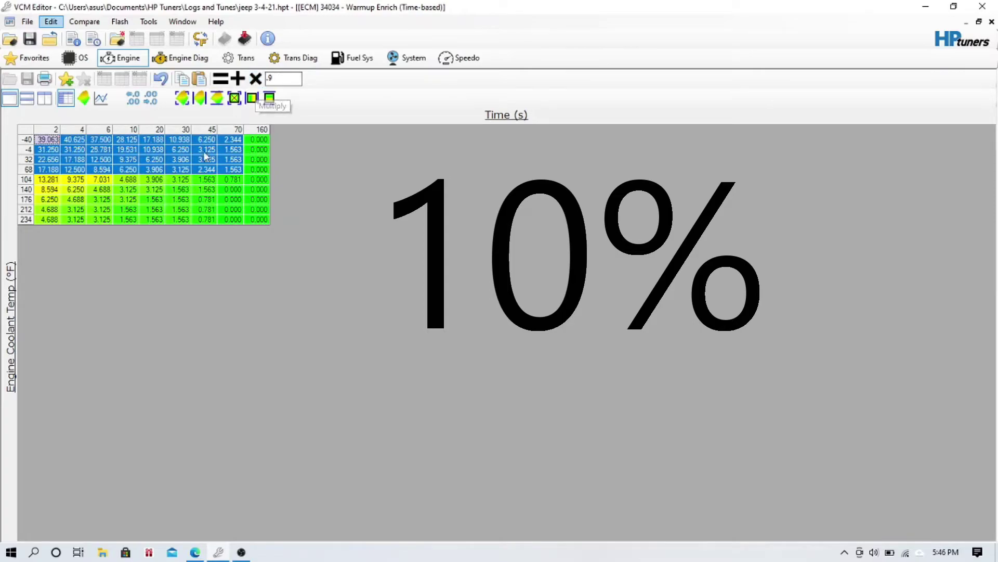
left_click(197, 181)
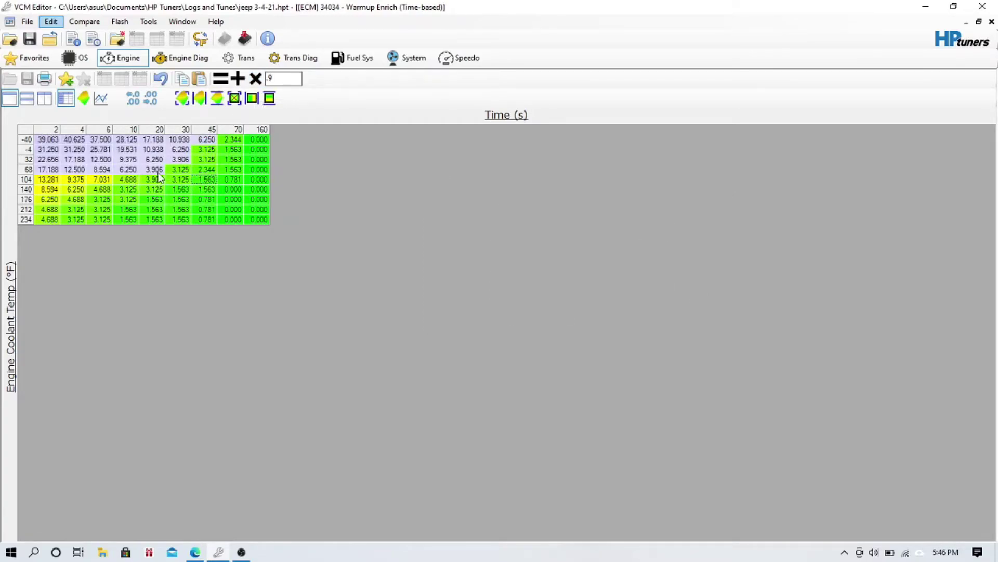
left_click(104, 179)
left_click(137, 60)
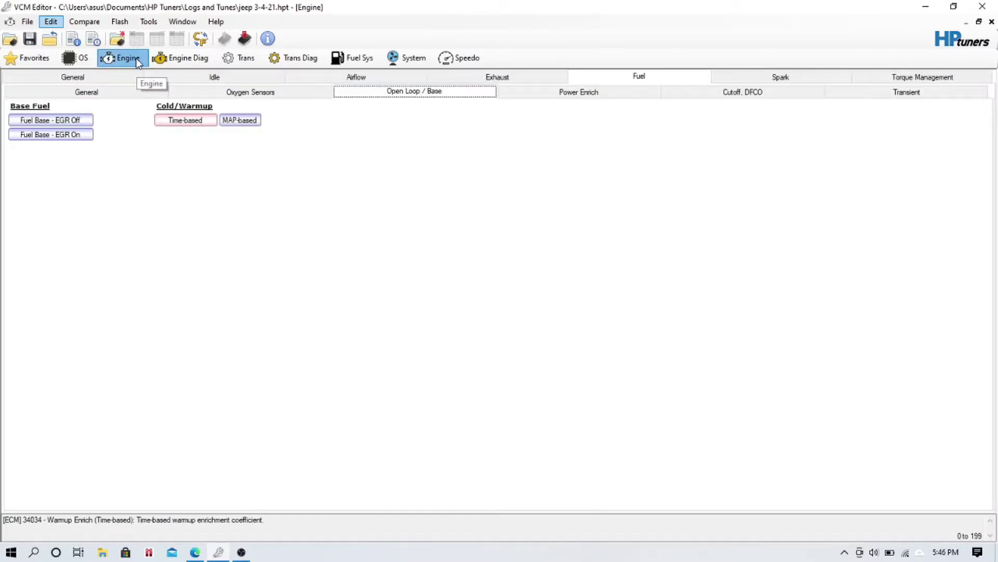
Review the MAP-based warmup table, Oxygen Sensors and Power Enrich pages, then reopen the Time-based table
left_click(248, 123)
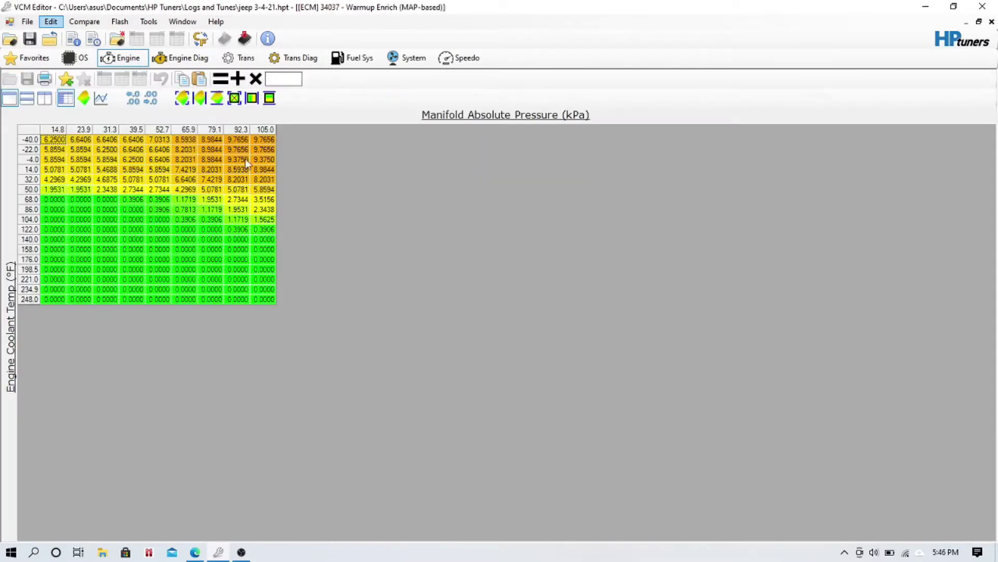
left_click(140, 59)
left_click(137, 116)
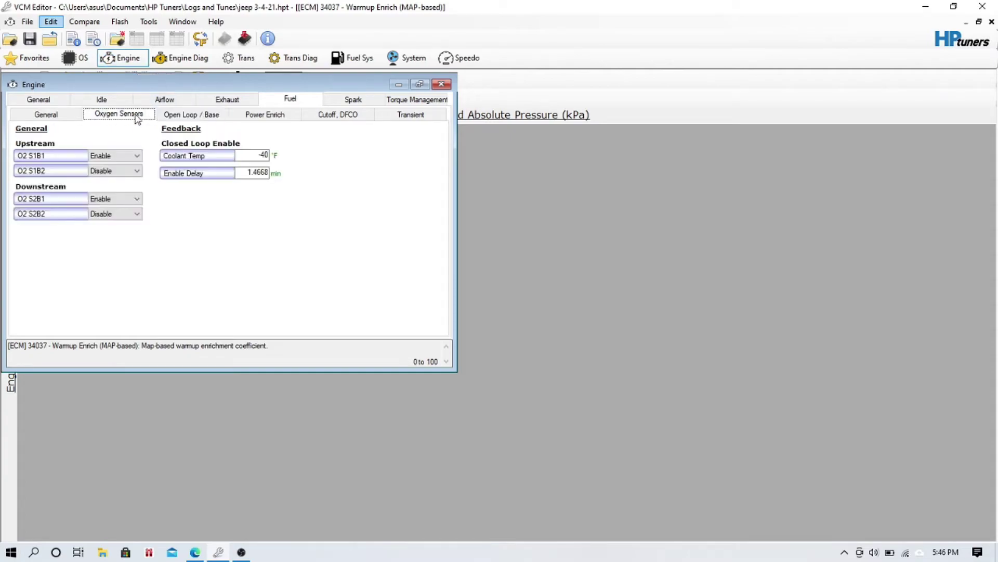
left_click(245, 118)
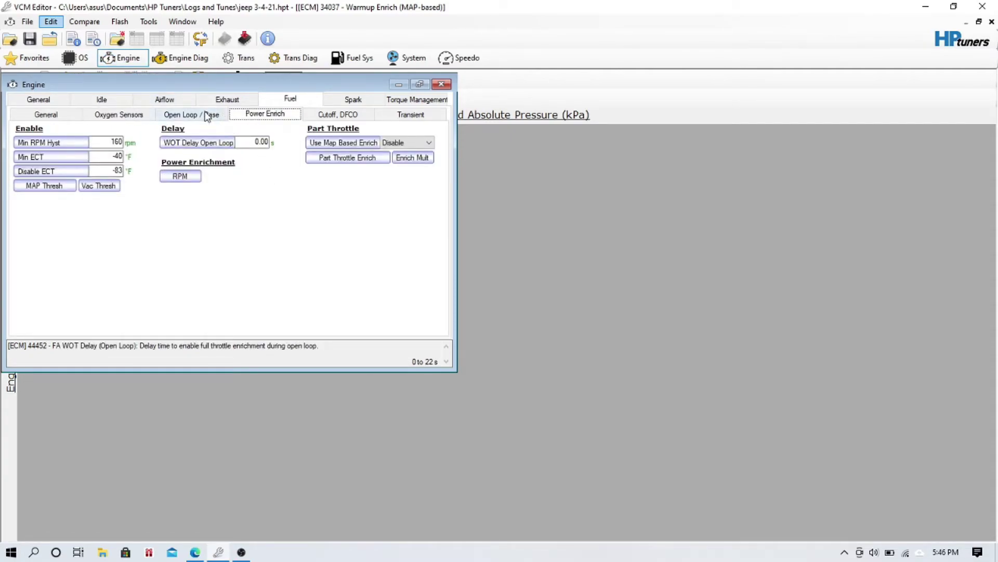
left_click(208, 116)
left_click(189, 143)
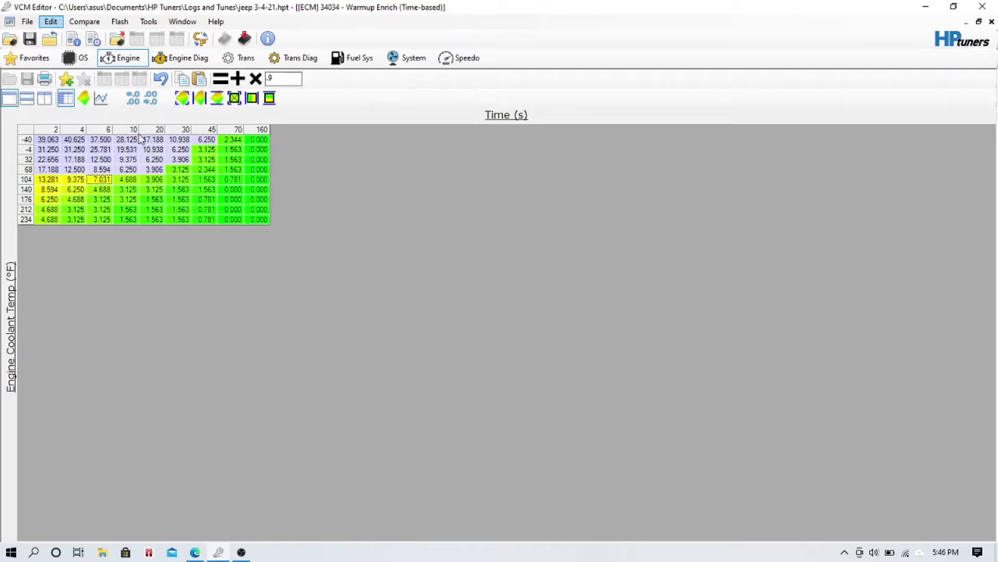
Check the Cutoff, DFCO settings and close the Engine window to reveal the warmup table
left_click(126, 58)
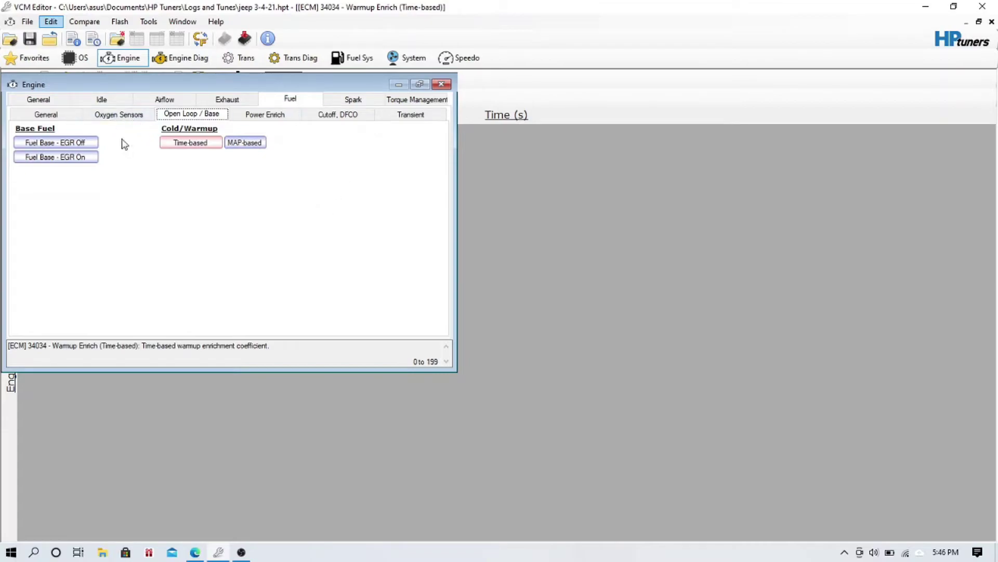
left_click(357, 117)
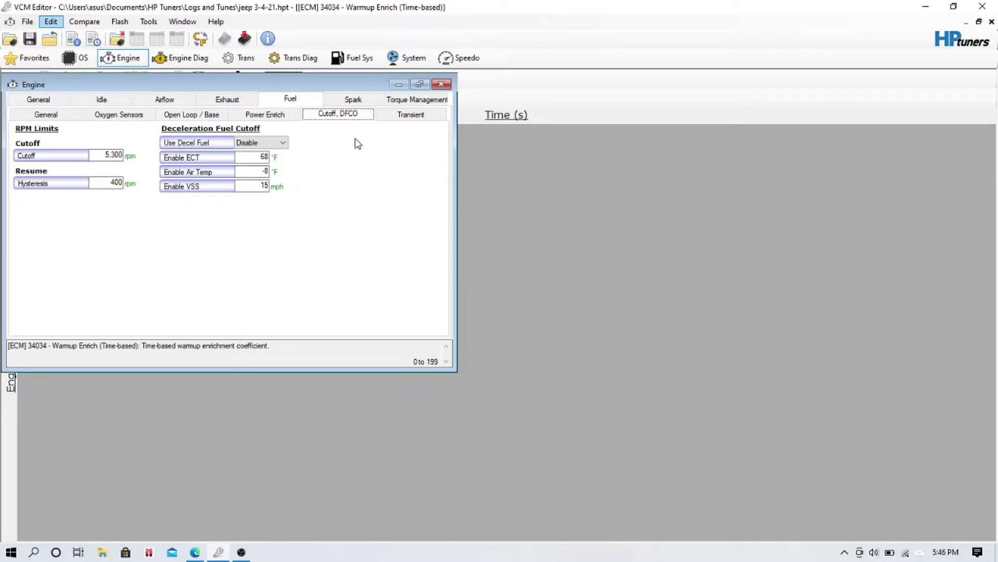
left_click(239, 536)
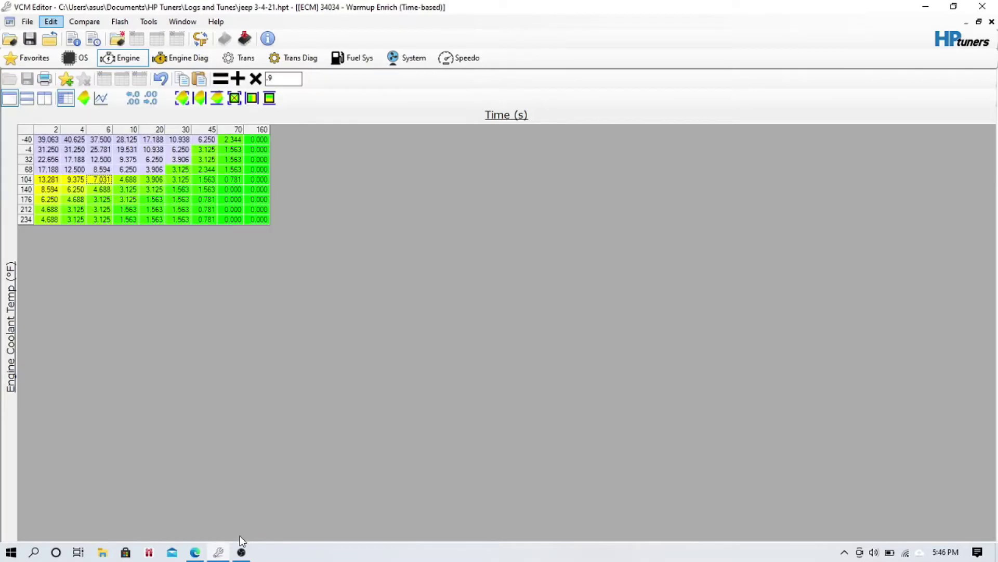
Switch to OBS Studio and back to VCM Editor, opening the Transmission settings window
left_click(243, 546)
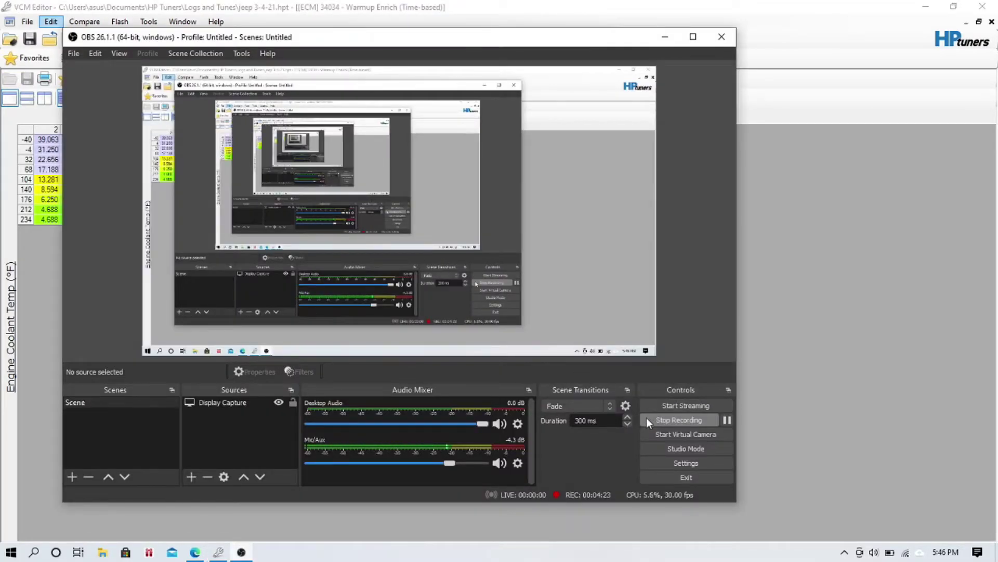
left_click(647, 417)
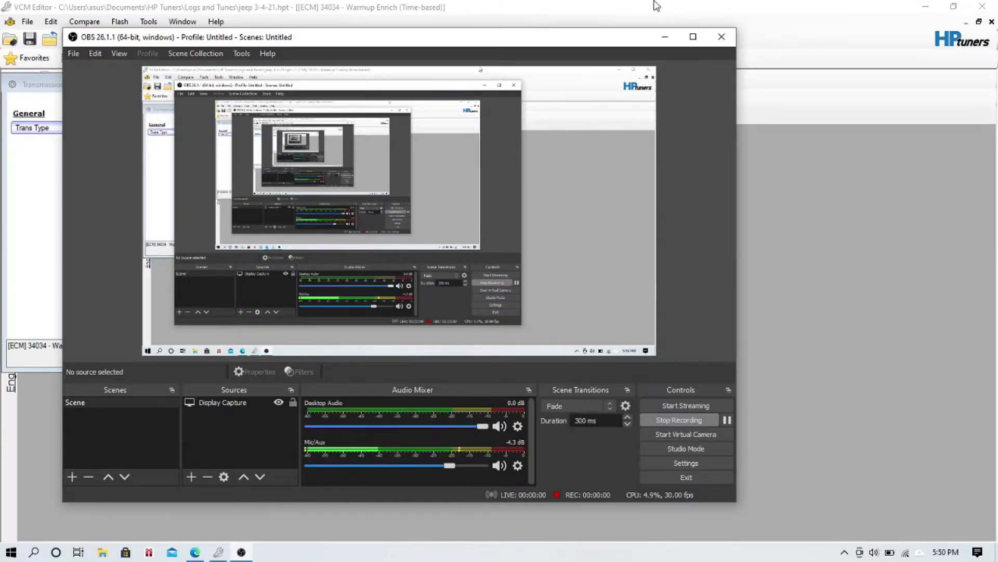
left_click(656, 5)
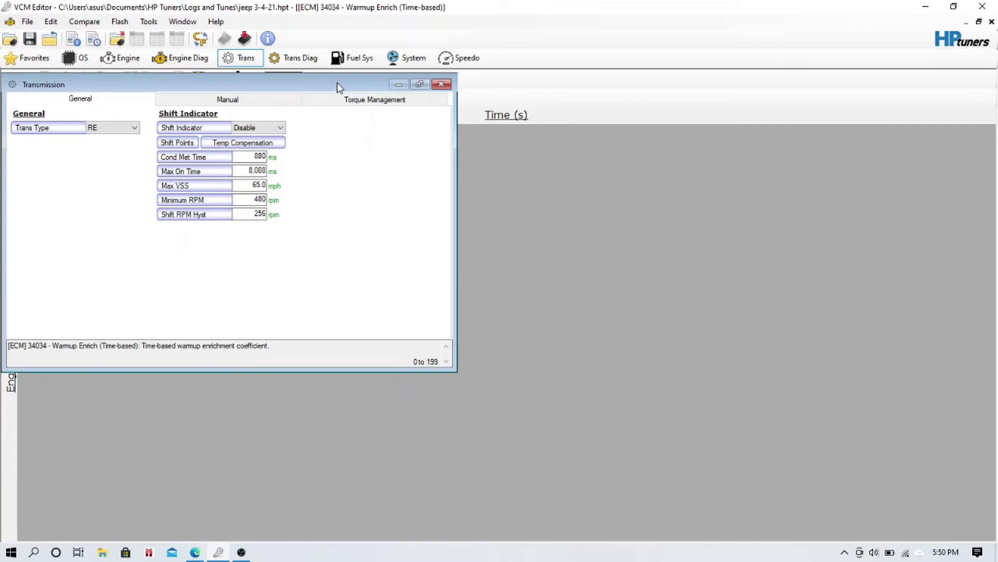
Write the edited tune to the JTEC ECU, confirm the ignition cycle, and close the writer
left_click(245, 39)
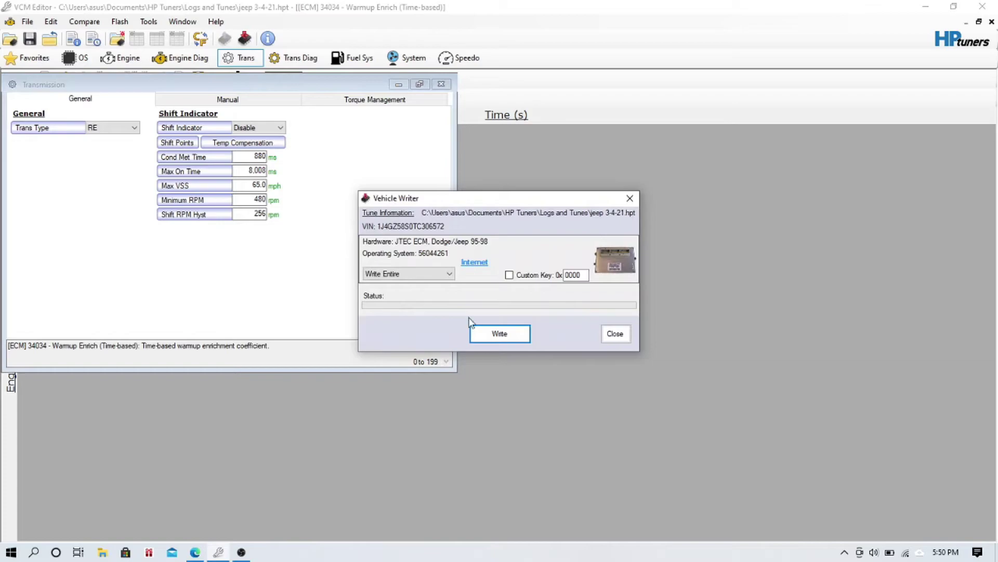
left_click(487, 335)
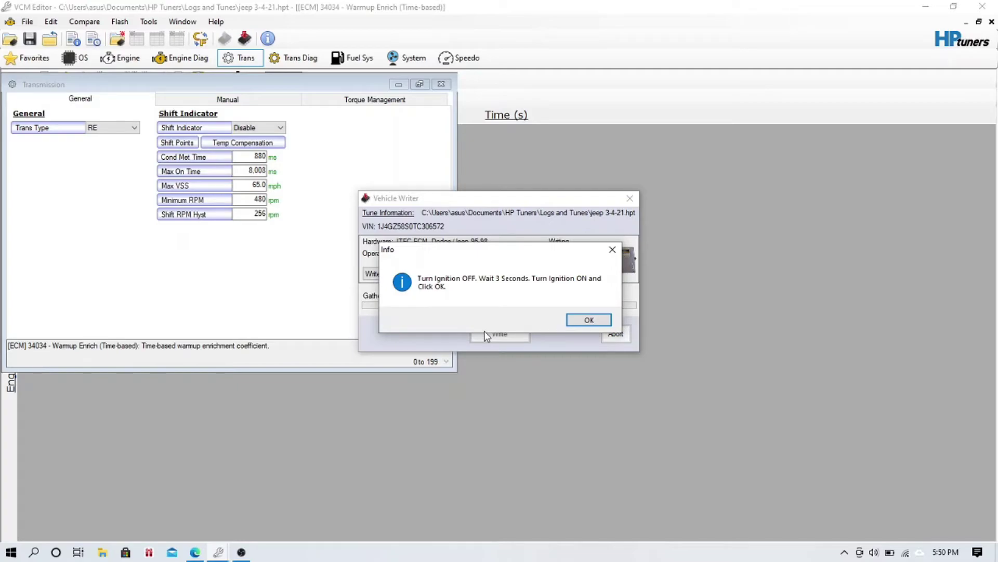
left_click(576, 322)
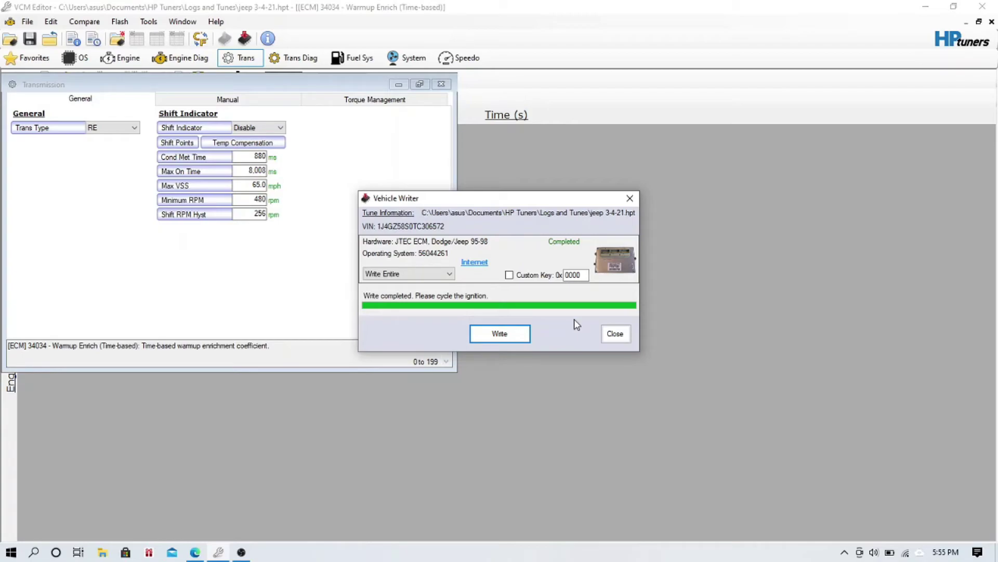
left_click(611, 334)
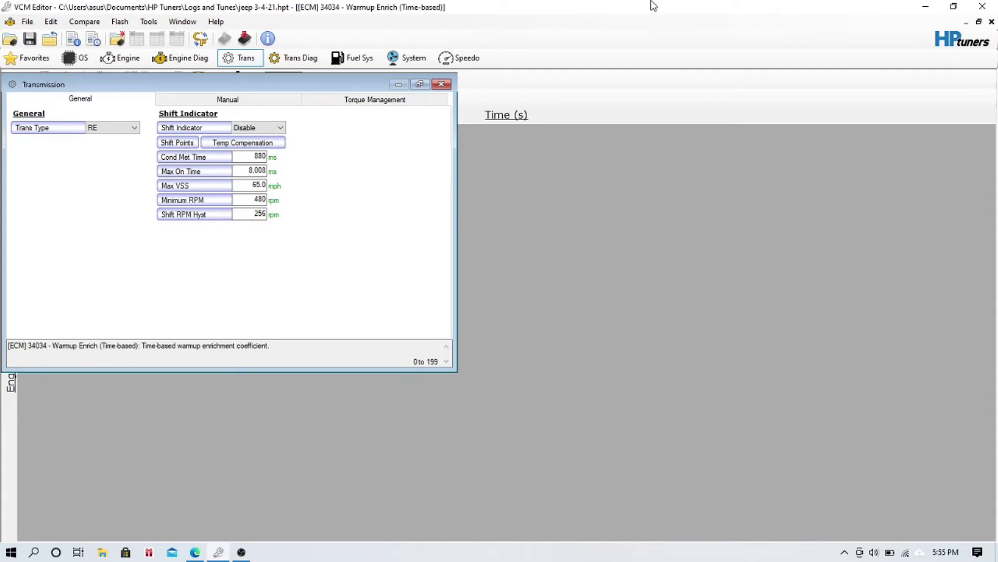
Bring the OBS Studio window in front of VCM Editor, leaving the recording running
left_click(241, 552)
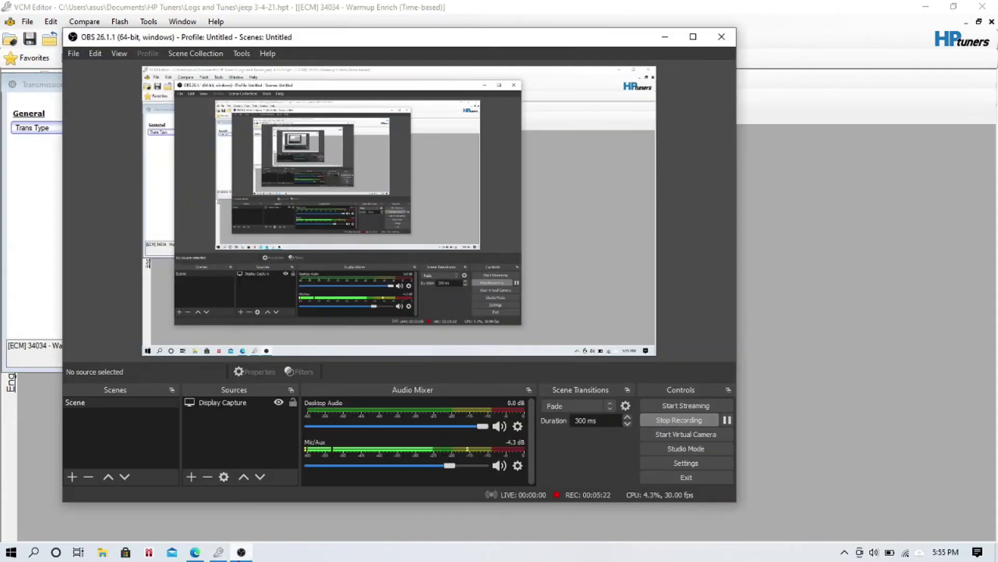